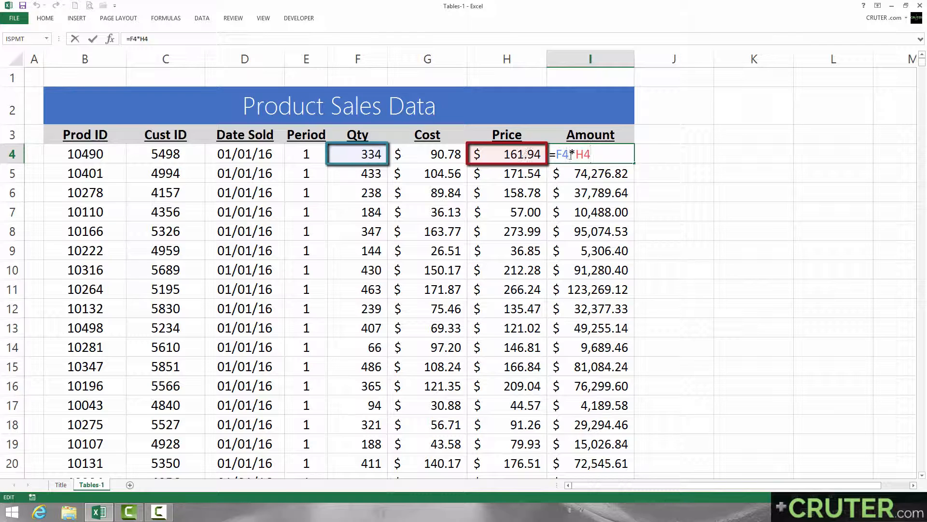
Step: Confirm the formula =F4*H4 in the first Amount cell, I4
key(ctrl+Return)
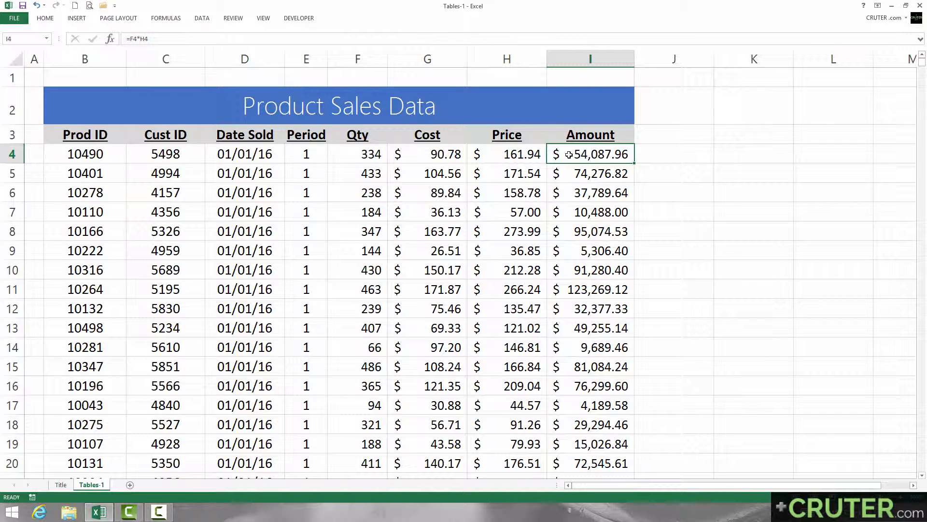
click(56, 129)
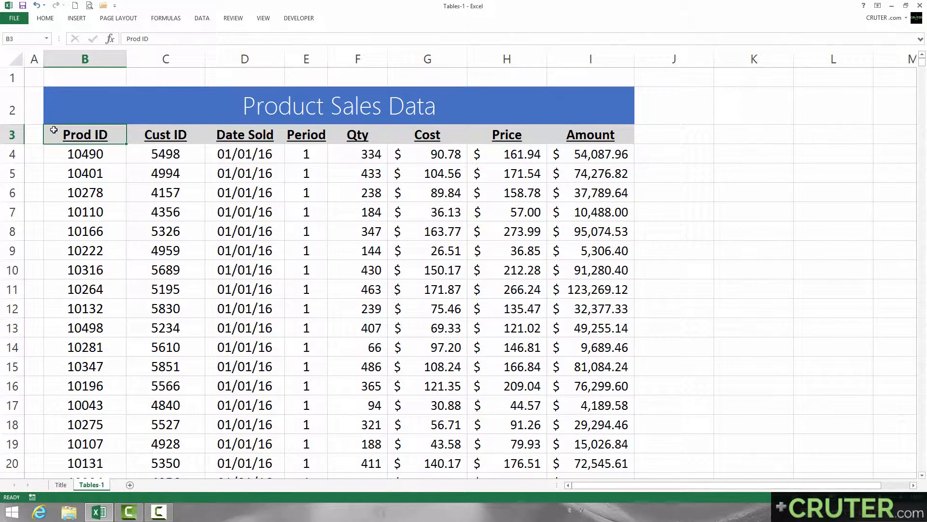
drag(54, 130, 606, 336)
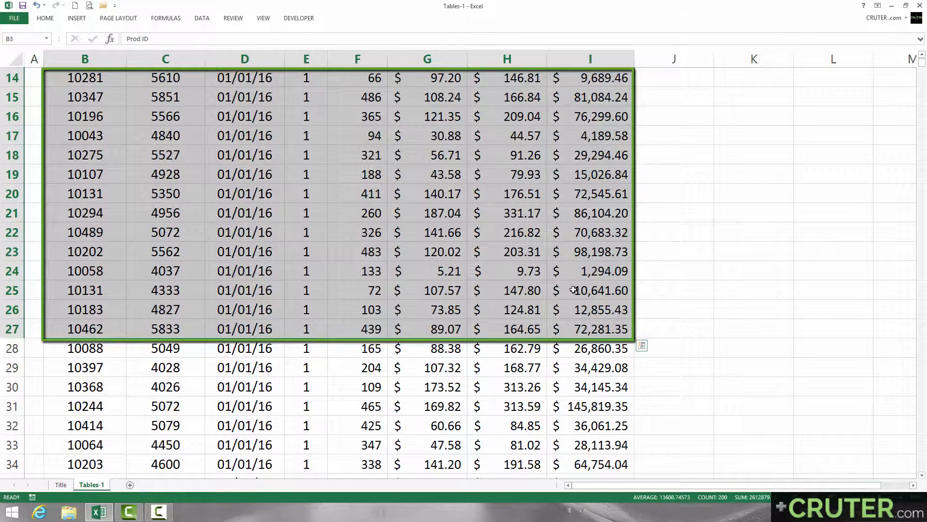
scroll(573, 289, up, 4)
click(48, 133)
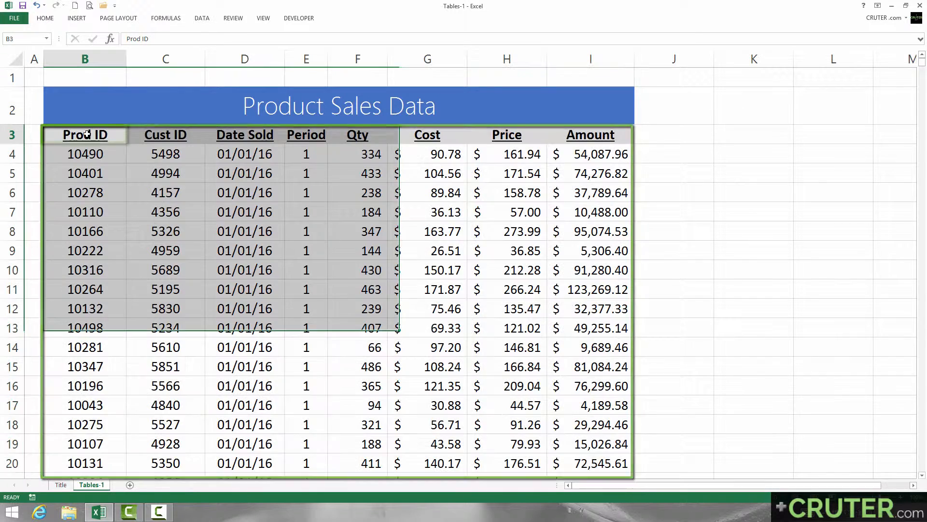
drag(48, 133, 564, 134)
Step: Select the full sales data range from the Prod ID header through the last Amount row, and check where it ends
click(50, 133)
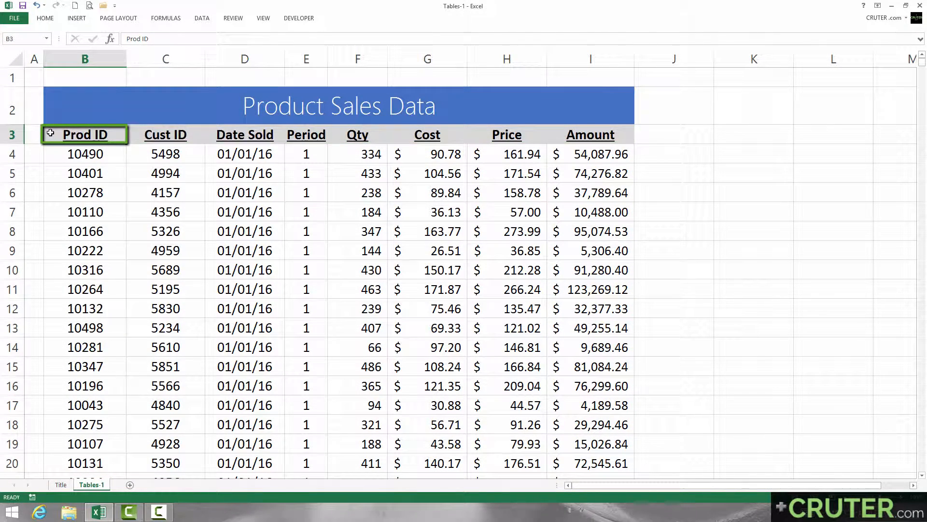
key(ctrl+shift+Right)
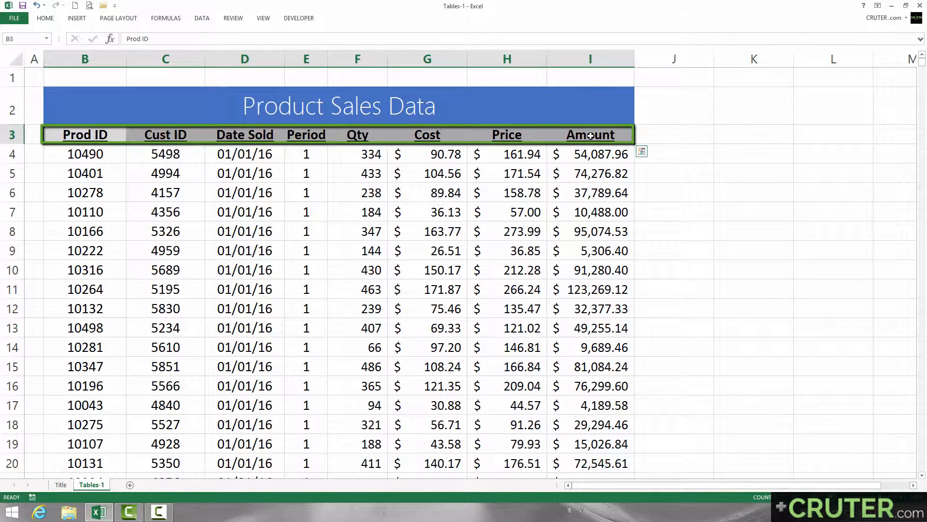
key(ctrl+shift+Down)
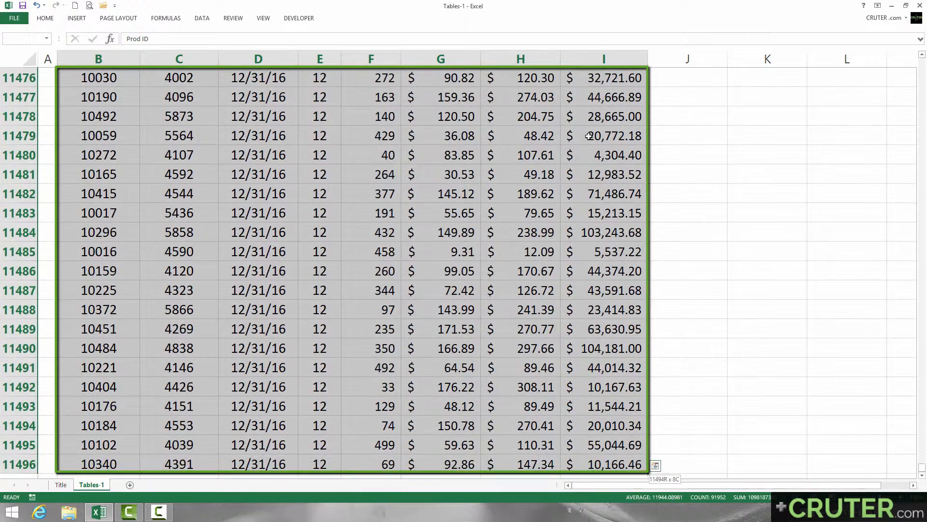
scroll(589, 136, down, 5)
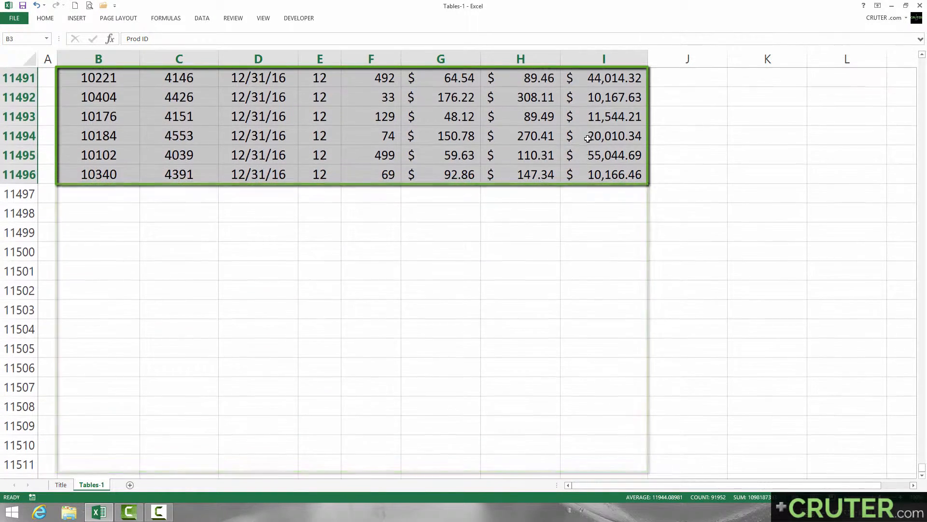
scroll(559, 174, up, 1)
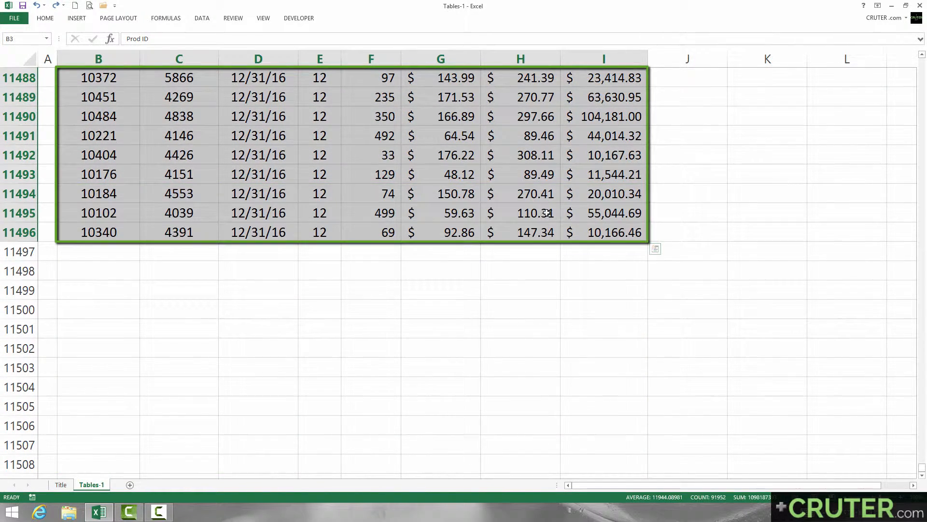
scroll(304, 206, up, 2)
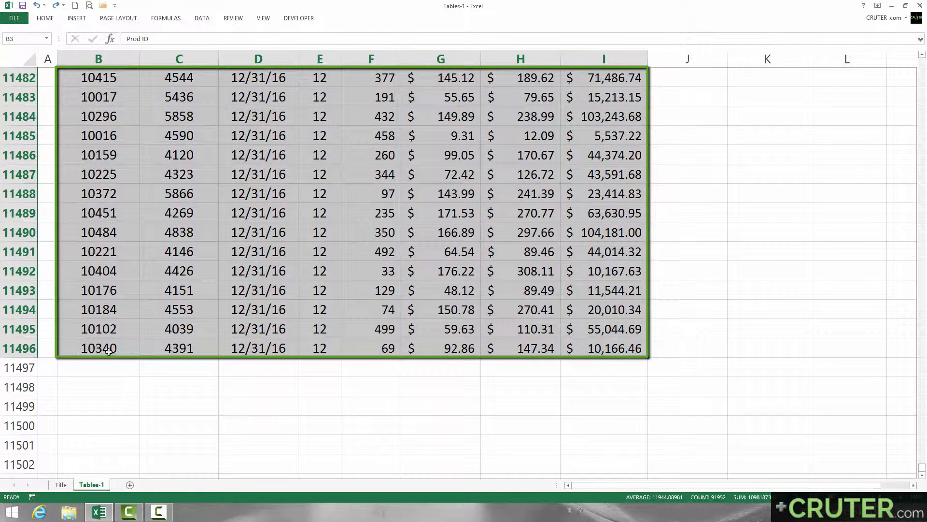
mouse_move(584, 352)
key(ctrl+BackSpace)
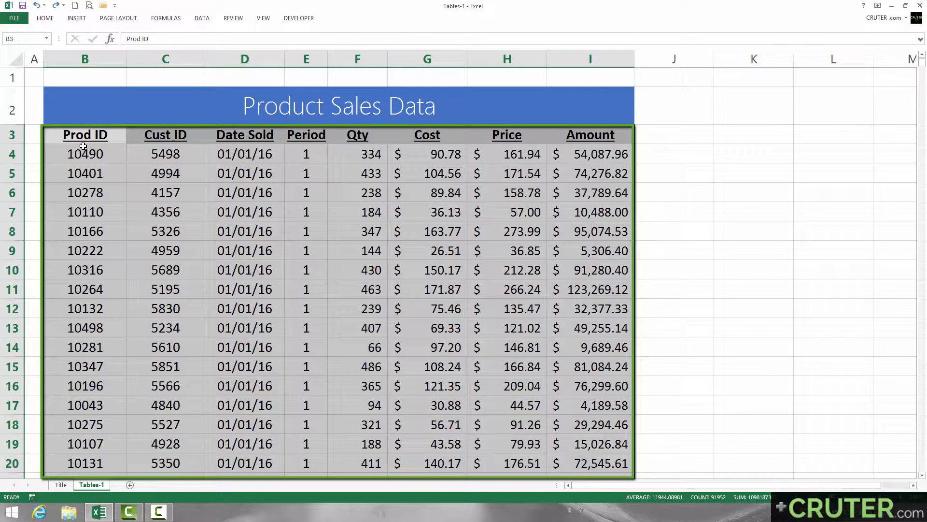
Step: Turn on filtering for the selected sales data range
key(ctrl+F1)
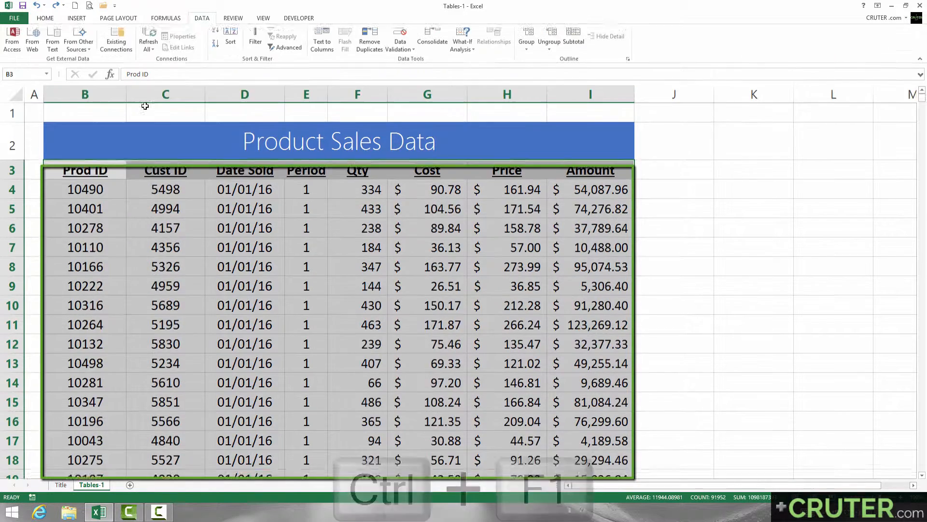
click(259, 39)
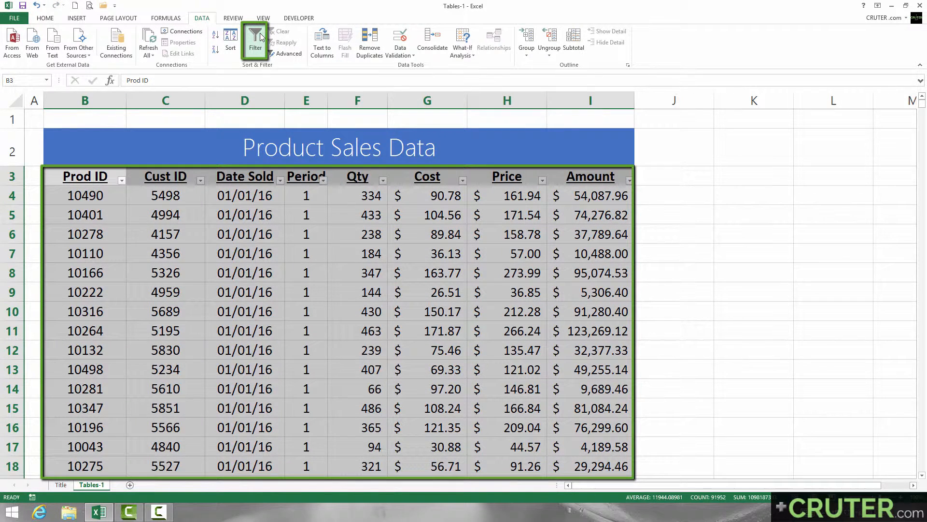
key(ctrl+F1)
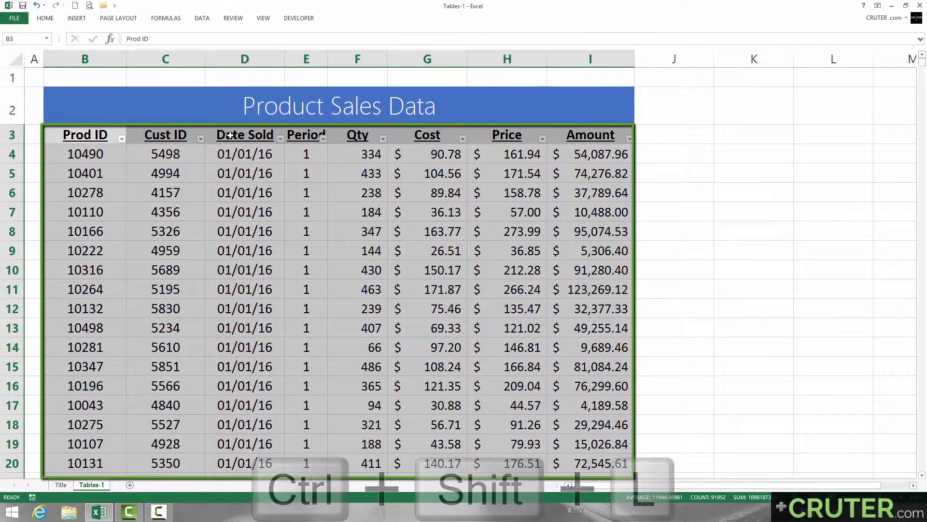
Step: Remove the header filters and reapply them with only the Prod ID header cell selected
key(ctrl+shift+l)
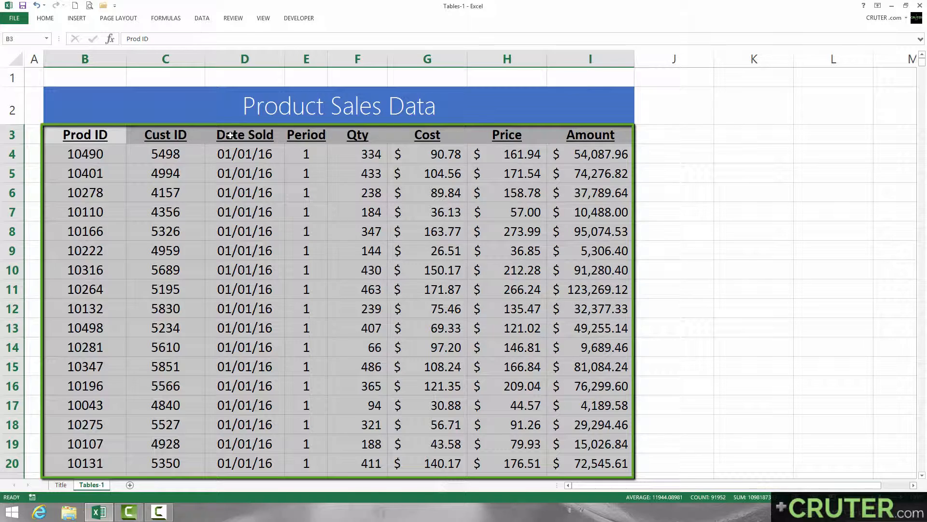
click(84, 135)
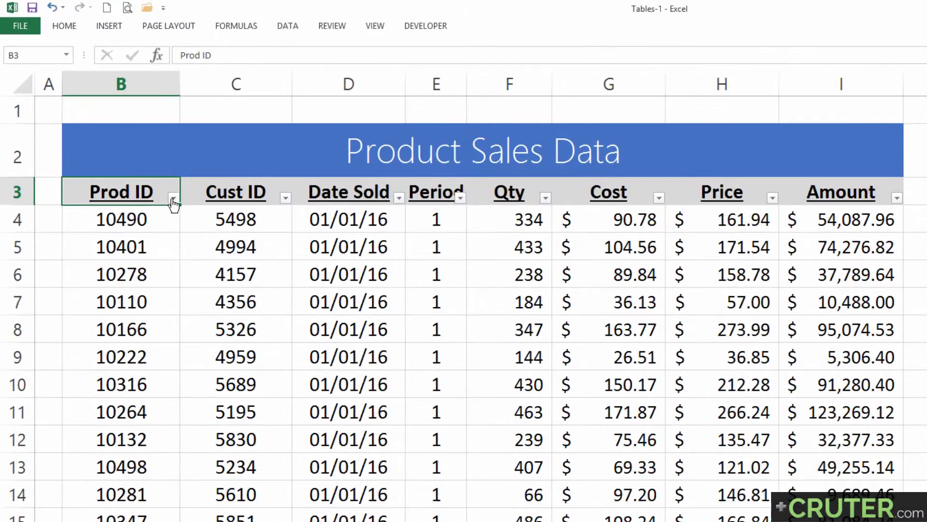
Step: Examine the sort and filter options offered for the Prod ID column, without applying any
click(173, 198)
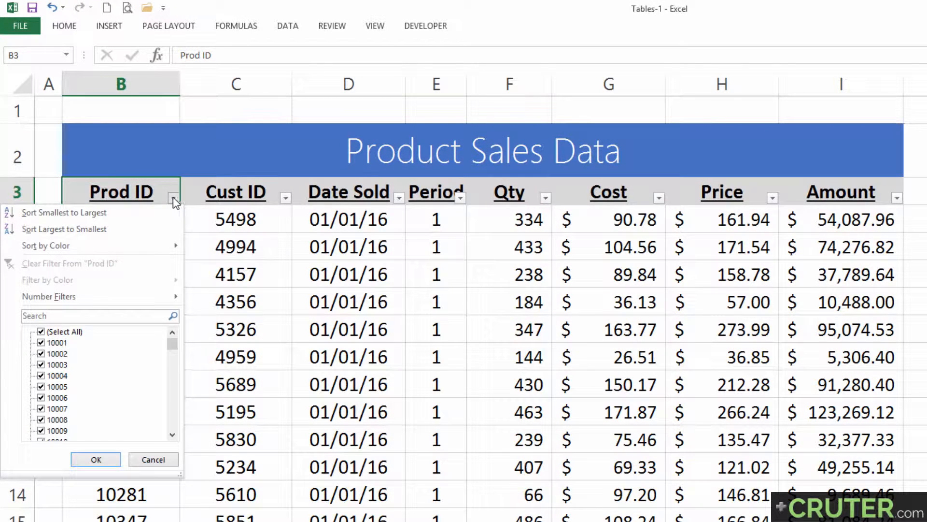
click(173, 198)
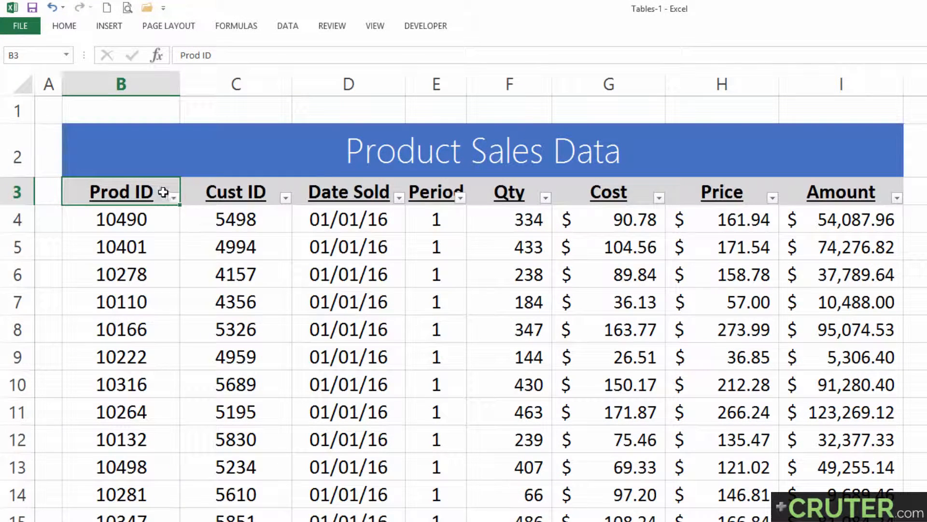
click(174, 198)
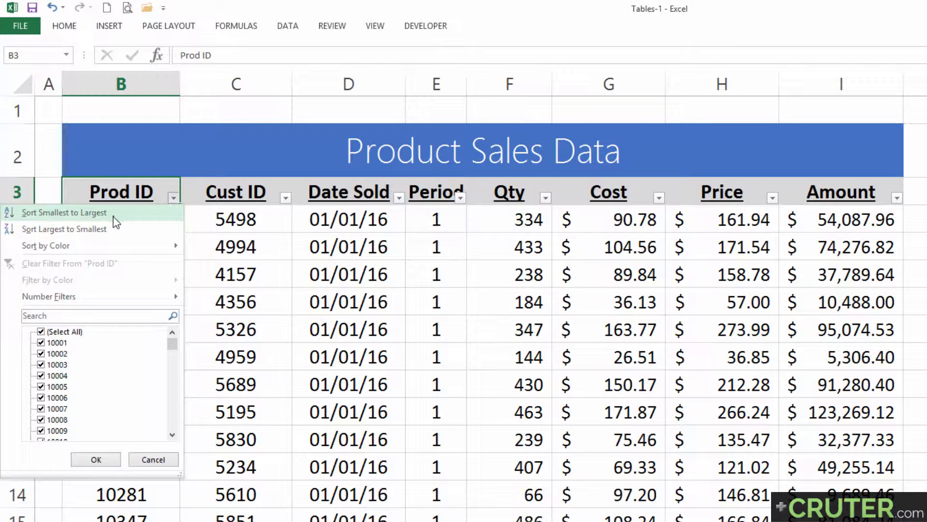
click(170, 193)
Step: Select the header row from Prod ID through Amount and switch its filters off and on repeatedly, leaving them on
drag(123, 189, 821, 183)
click(96, 194)
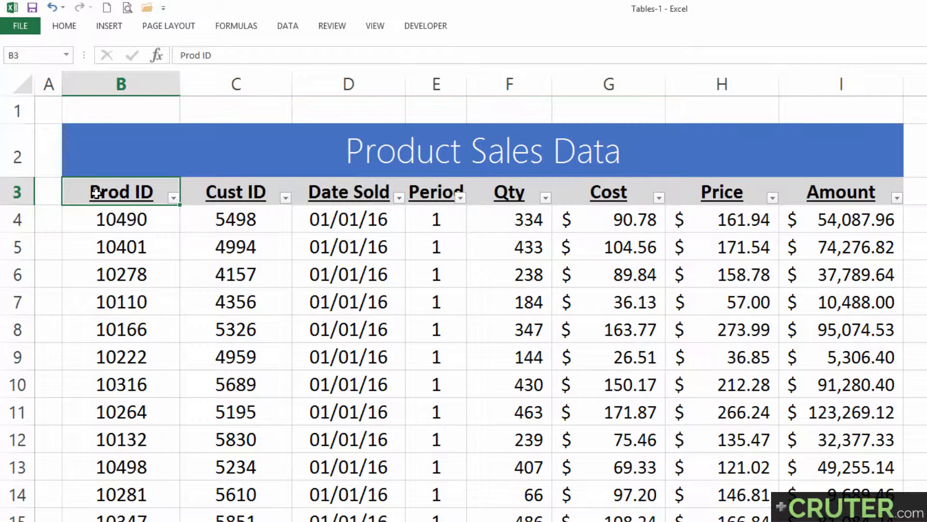
key(ctrl+shift+Right)
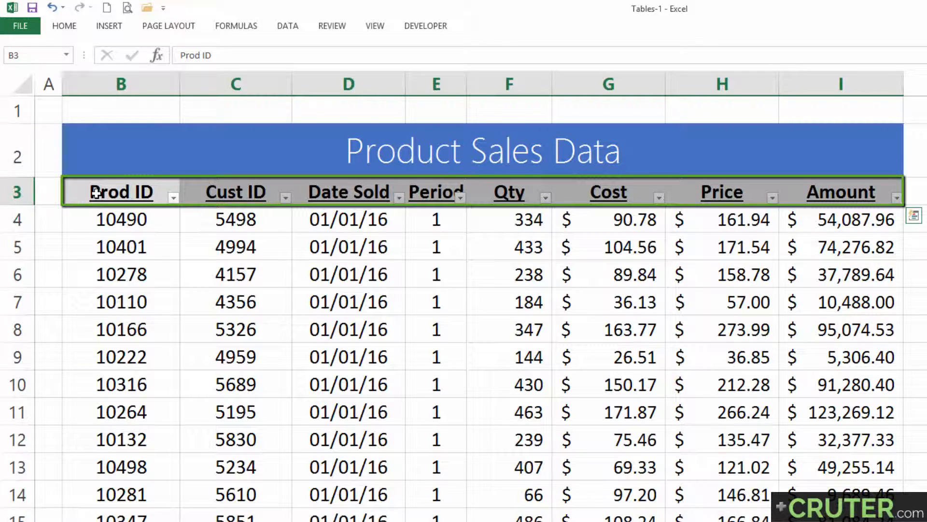
key(ctrl+shift+l)
key(ctrl+shift+l)
key(ctrl+shift+l)
key(ctrl+shift+l)
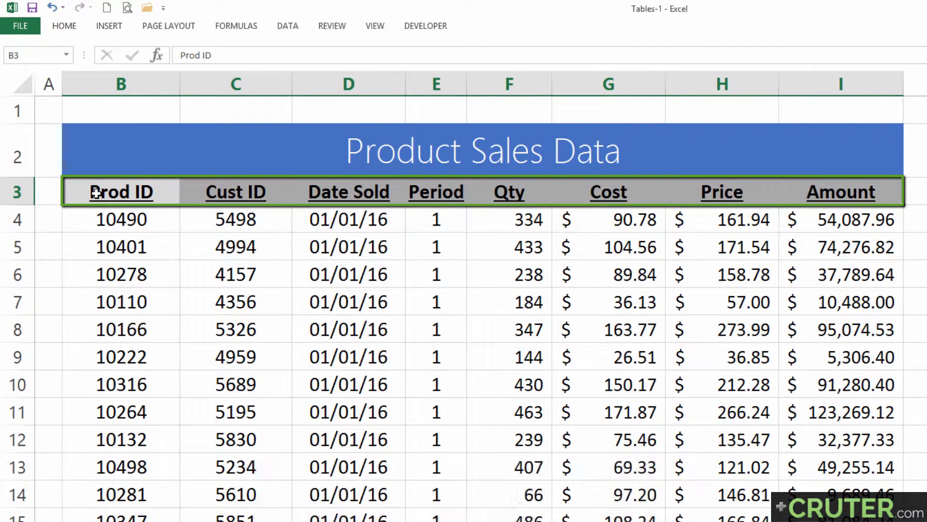
key(ctrl+shift+l)
key(ctrl+shift+l)
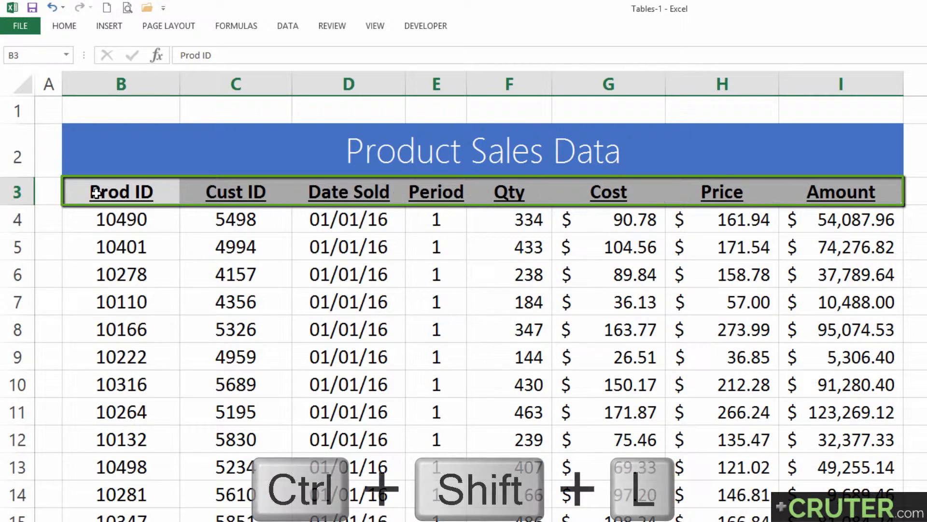
click(97, 193)
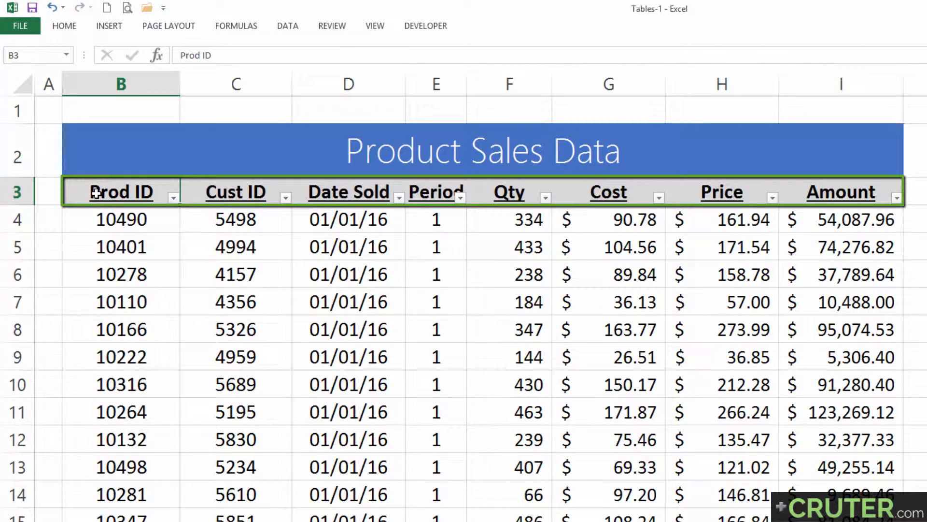
Step: Sort the sales data with a custom sort by Prod ID, on Values, in Largest to Smallest order
key(ctrl+F1)
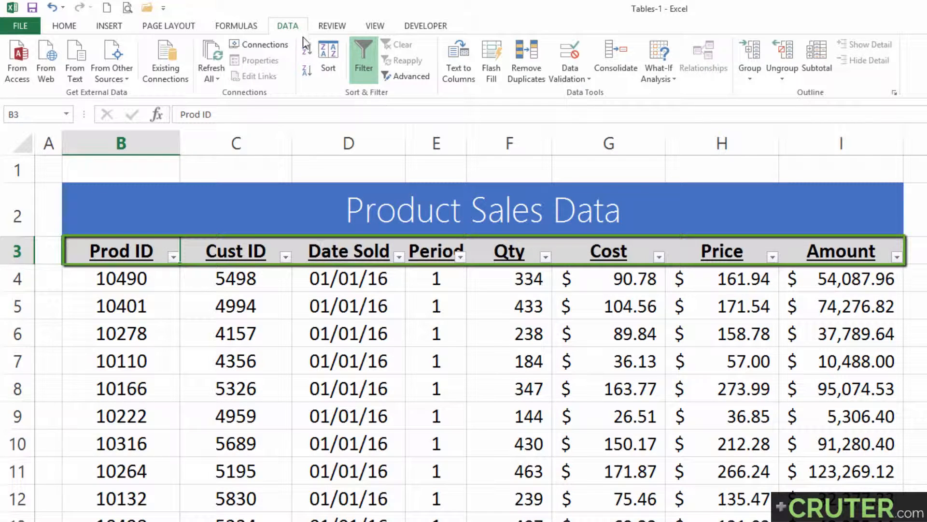
click(328, 61)
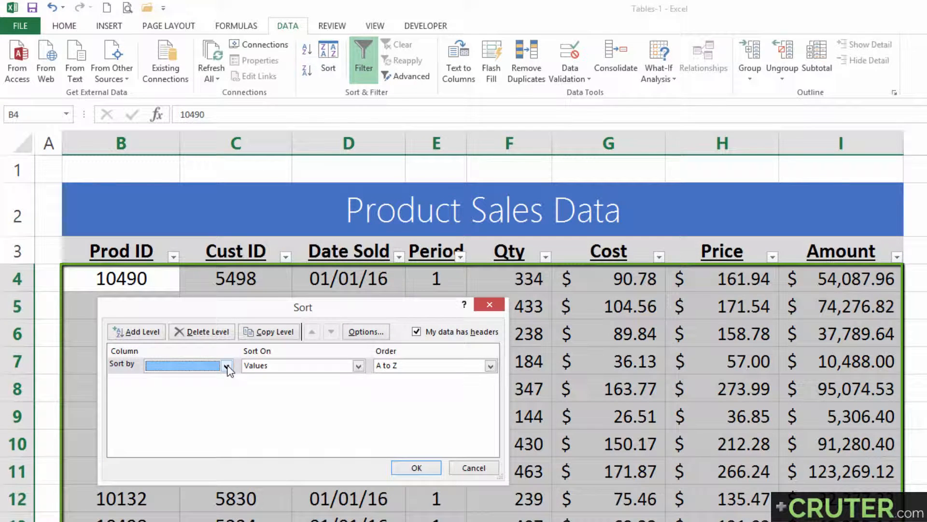
click(226, 366)
click(201, 379)
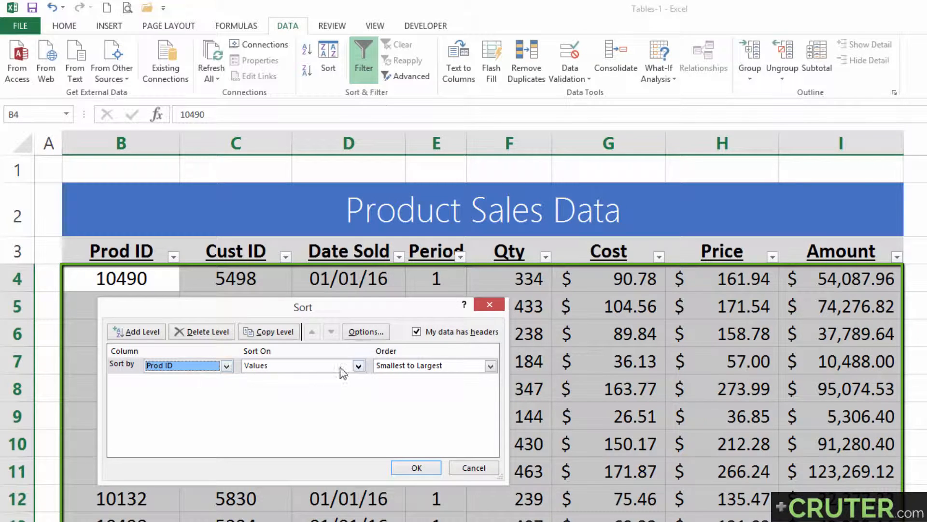
click(359, 366)
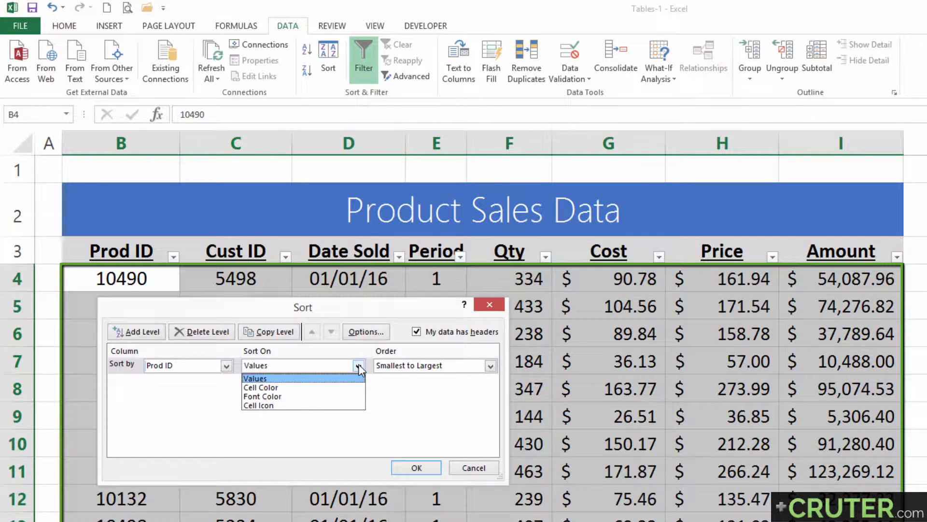
click(359, 366)
click(490, 366)
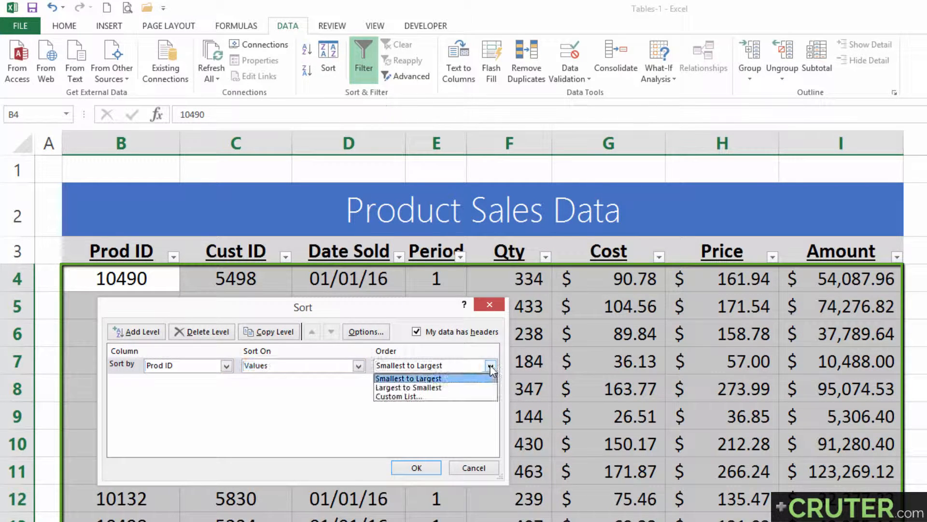
click(468, 388)
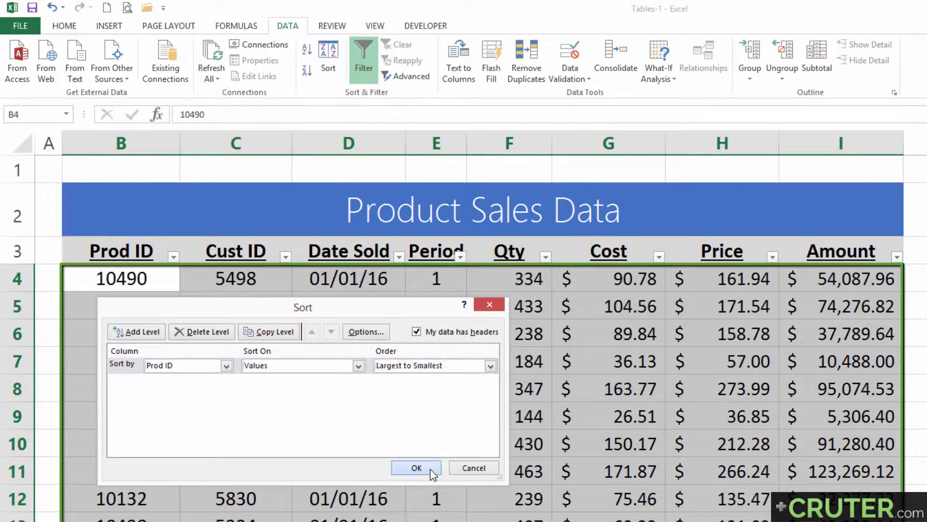
click(416, 468)
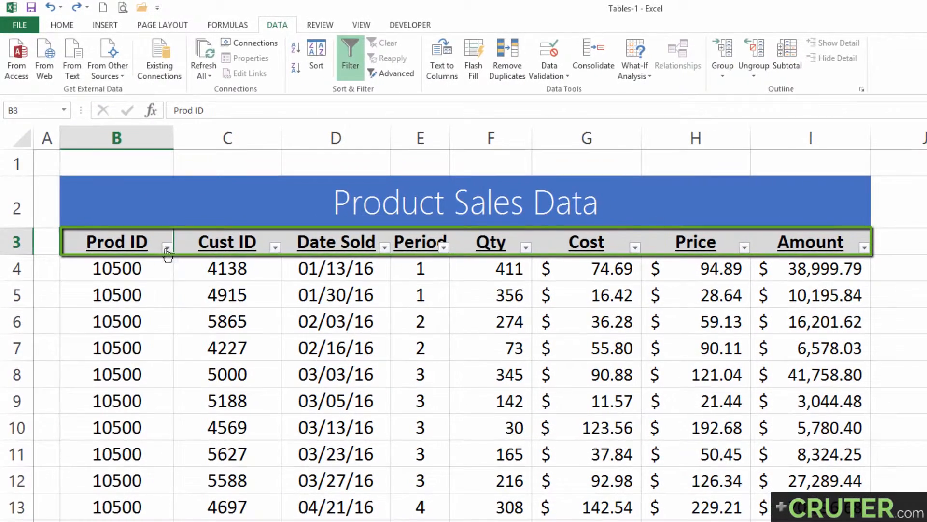
Step: Apply a Largest to Smallest sort directly from the Prod ID column's filter options
click(173, 257)
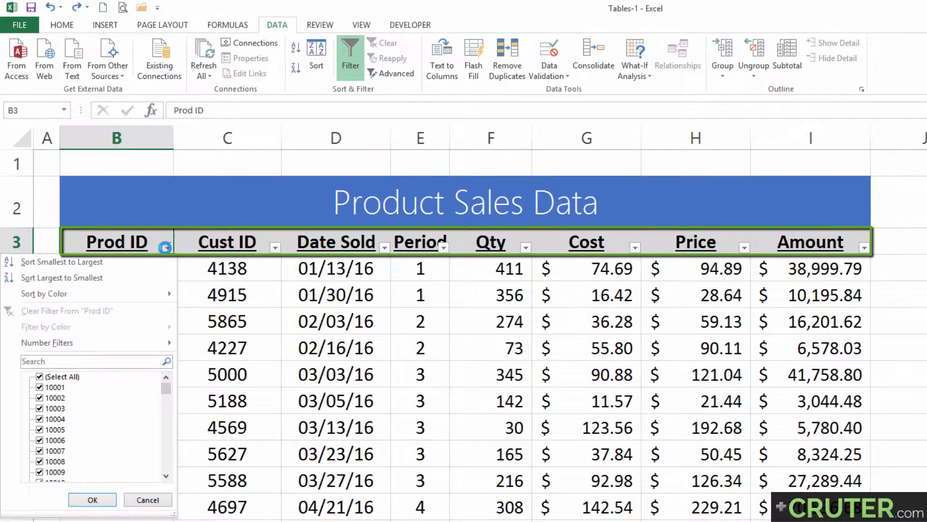
click(135, 280)
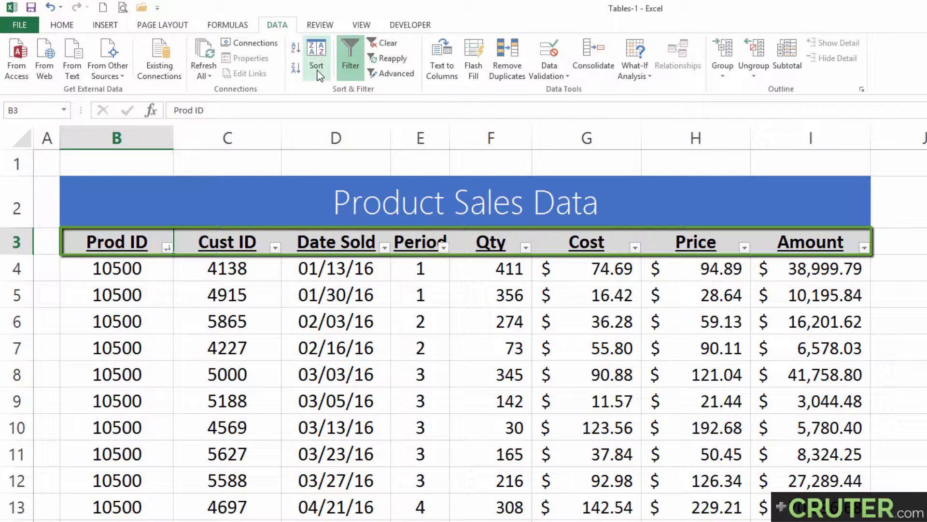
Step: Select the header cells from Prod ID through Amount in row 3
drag(111, 248, 772, 294)
click(123, 242)
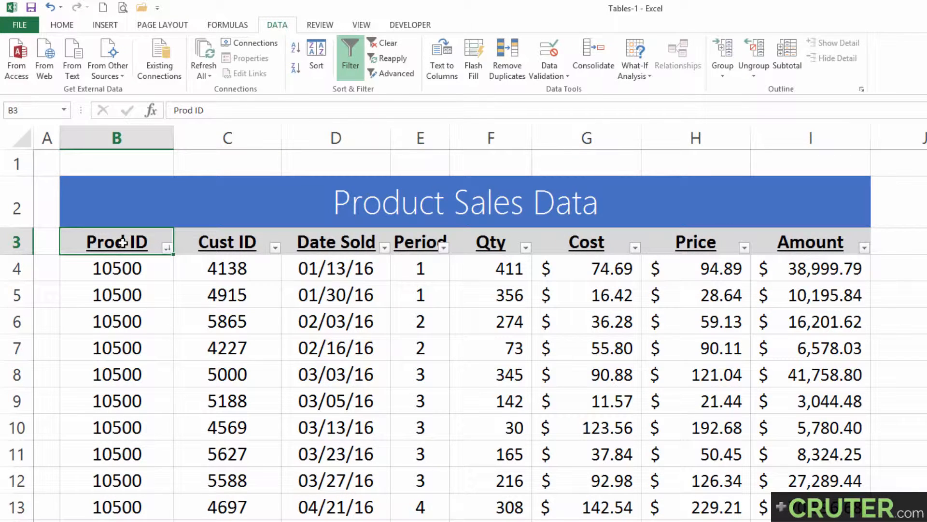
drag(123, 242, 816, 244)
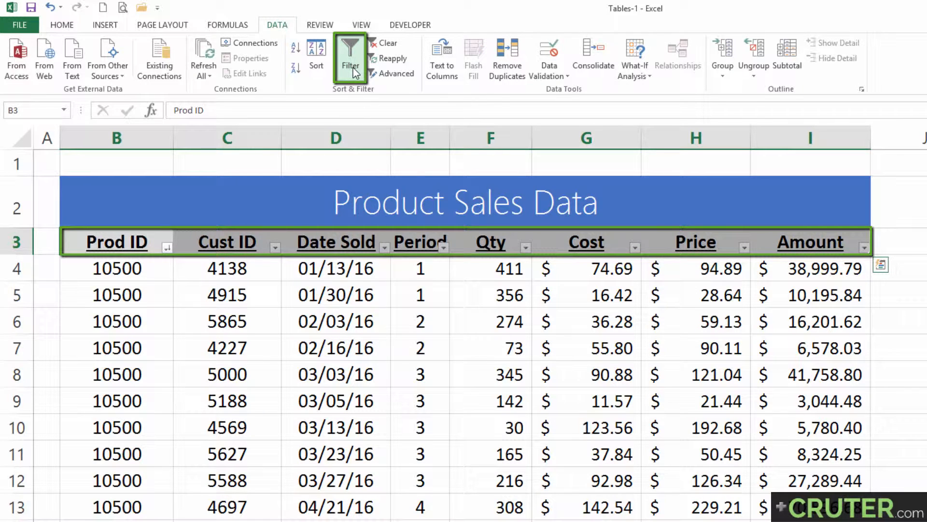
Step: Switch the filters on the selected header row off and on again several times, leaving them turned on
click(354, 72)
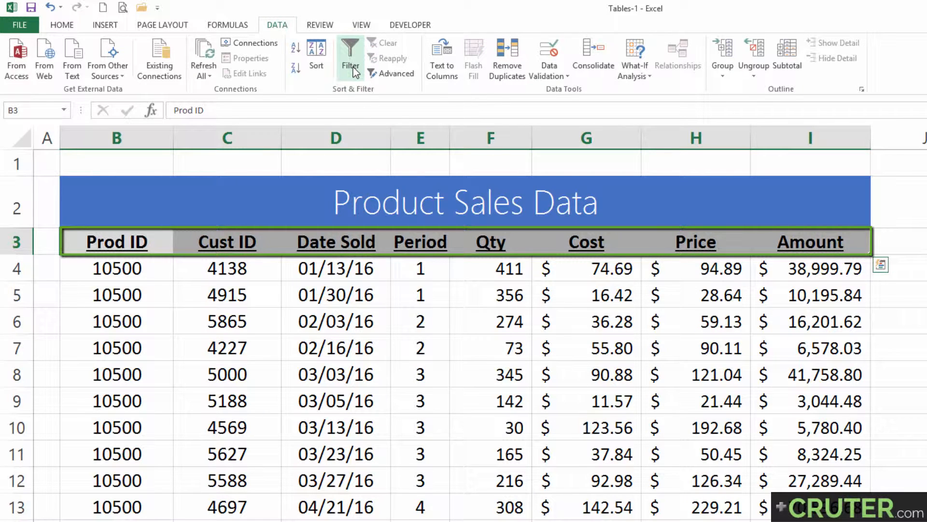
key(ctrl+shift+l)
key(ctrl+shift+l)
key(ctrl+shift+l)
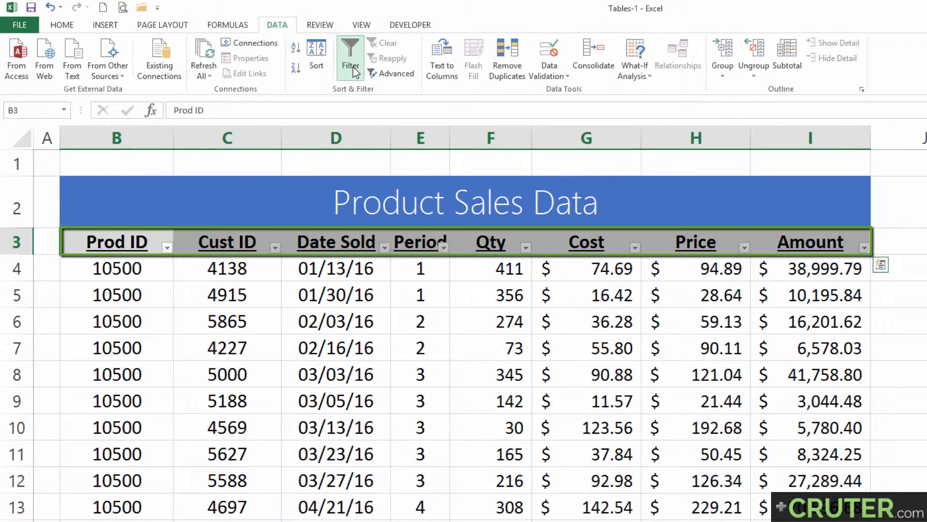
Step: In the Prod ID filter, deselect all values and search the list for 45
click(161, 249)
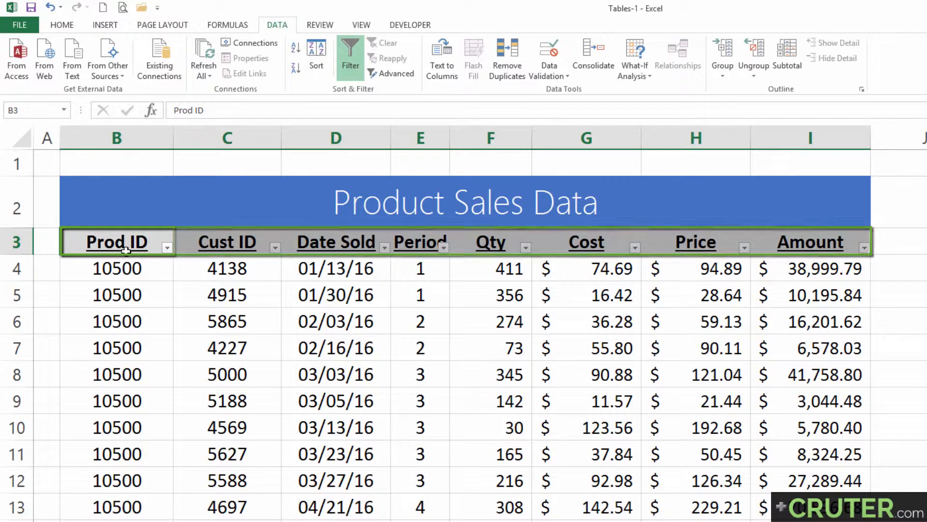
click(166, 247)
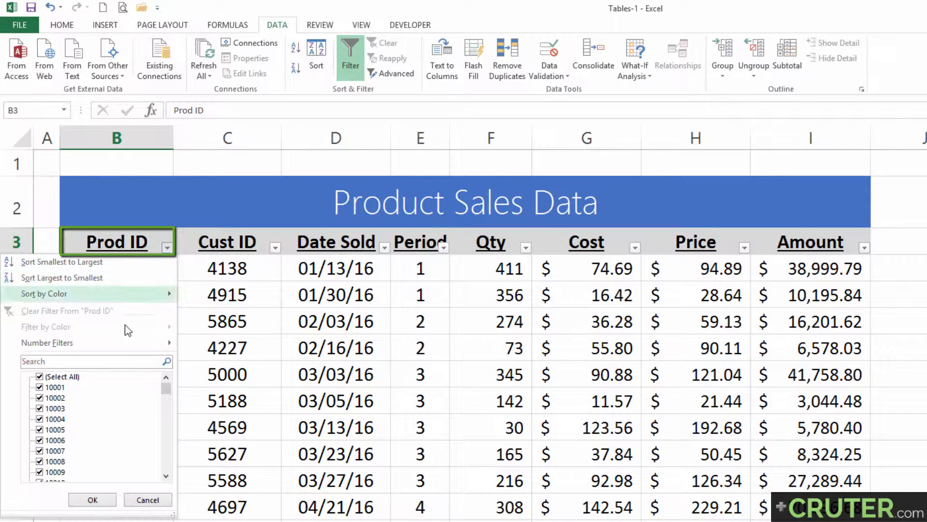
click(58, 377)
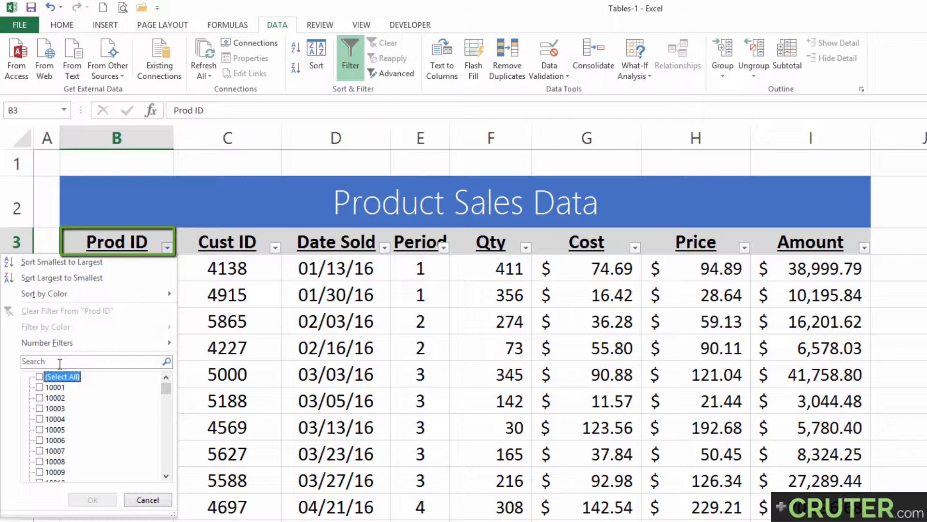
click(60, 363)
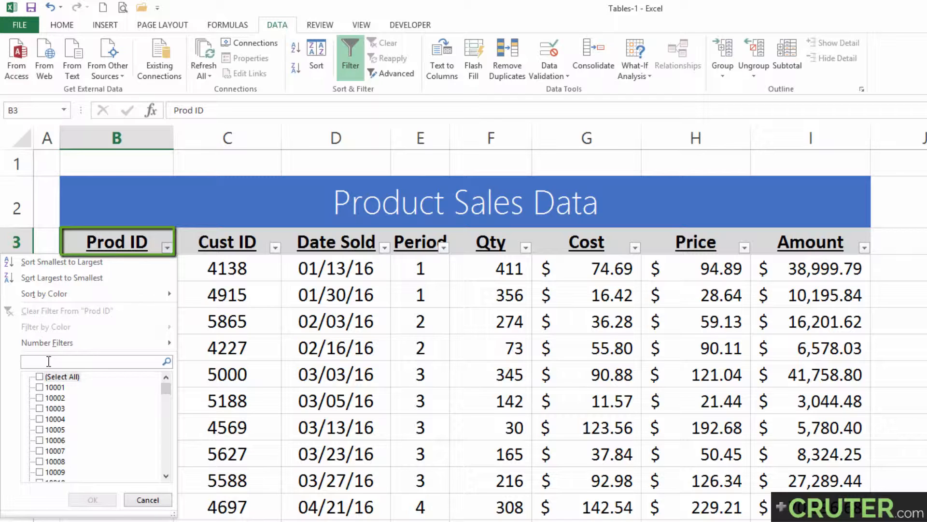
text(45)
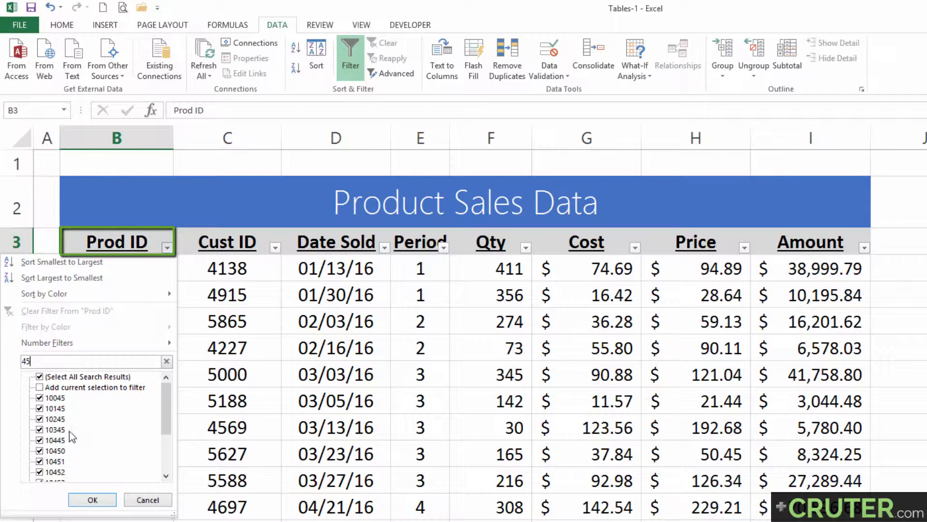
Step: Replace the Prod ID filter search with the wildcard pattern 104??
key(BackSpace)
key(BackSpace)
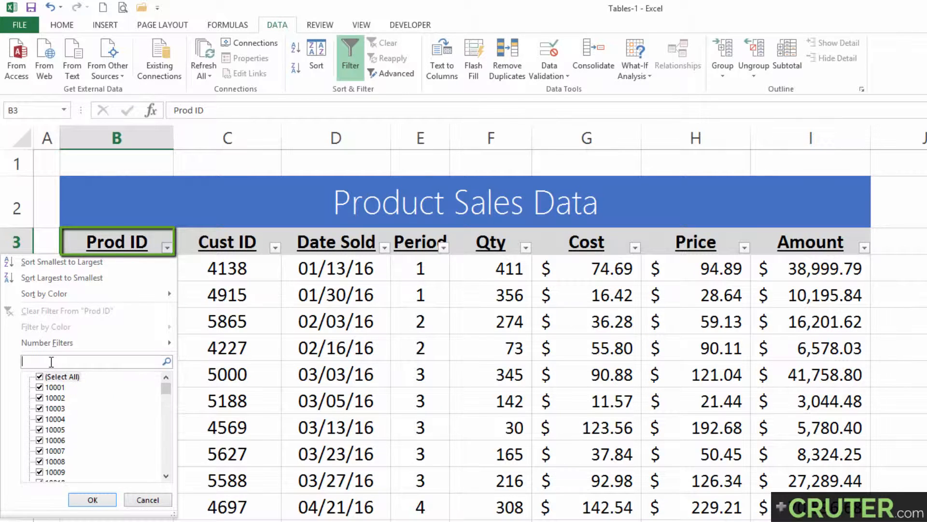
text(104??)
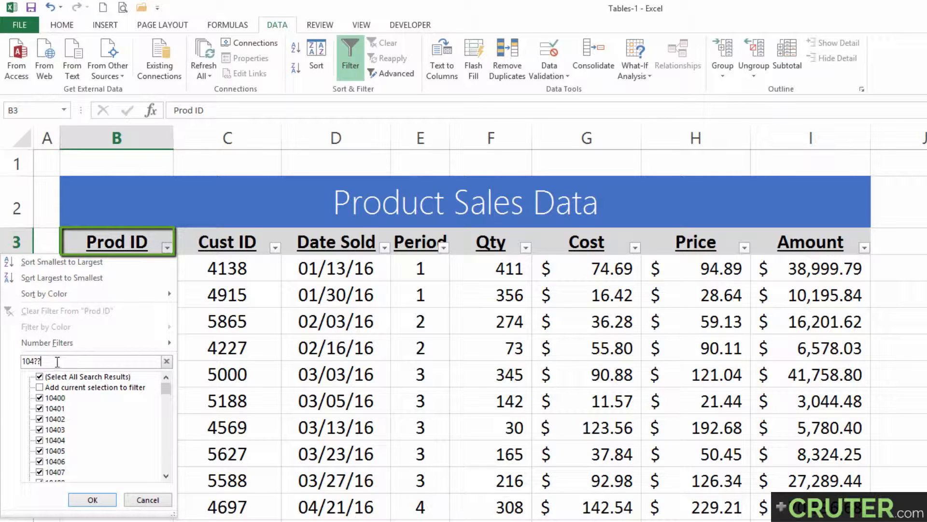
drag(26, 359, 19, 364)
Step: View the wildcard hints in the Equals number filter for Prod ID and close it without applying a filter
mouse_move(91, 346)
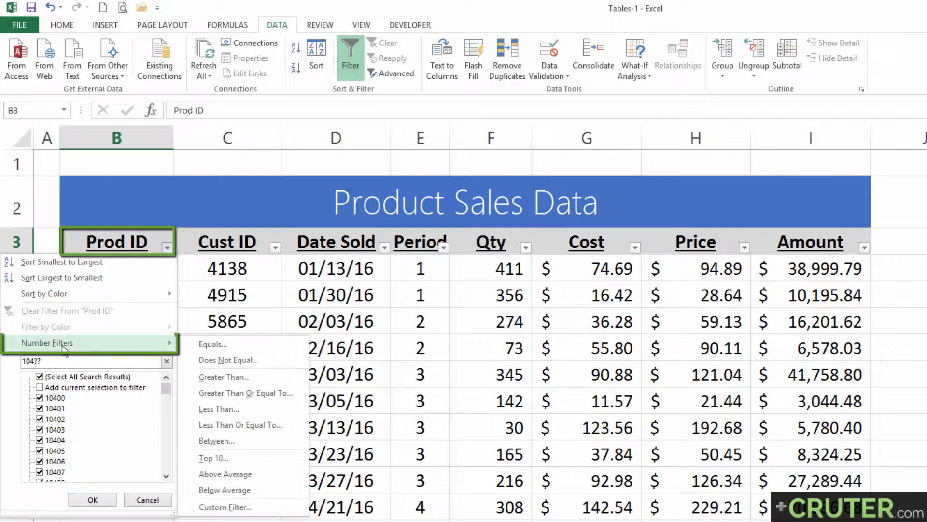
click(223, 345)
drag(223, 309, 216, 277)
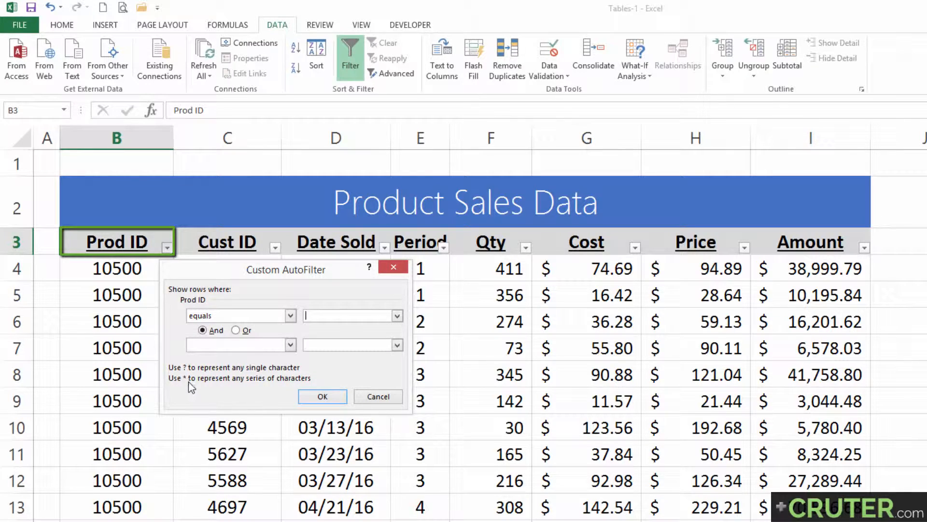
click(372, 397)
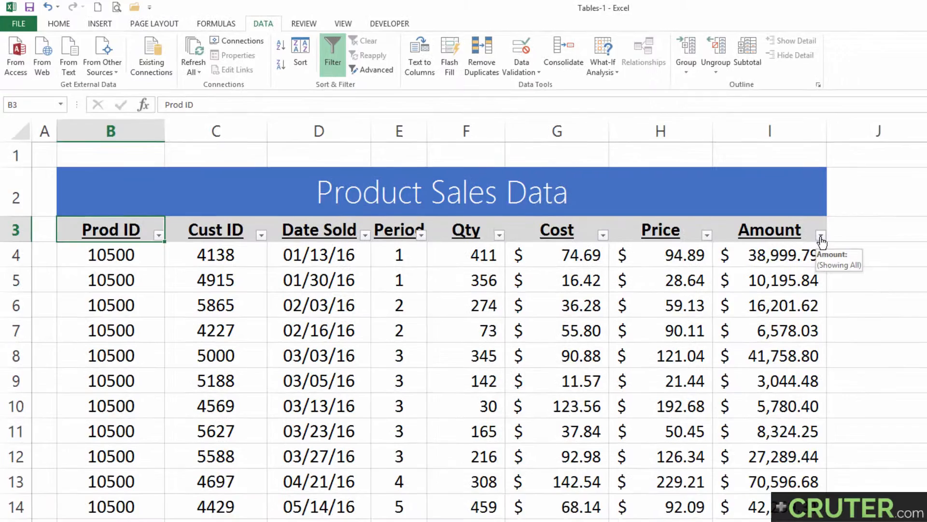
Step: Filter the Amount column to the Top 5 Items using the Top 10 number filter
click(864, 248)
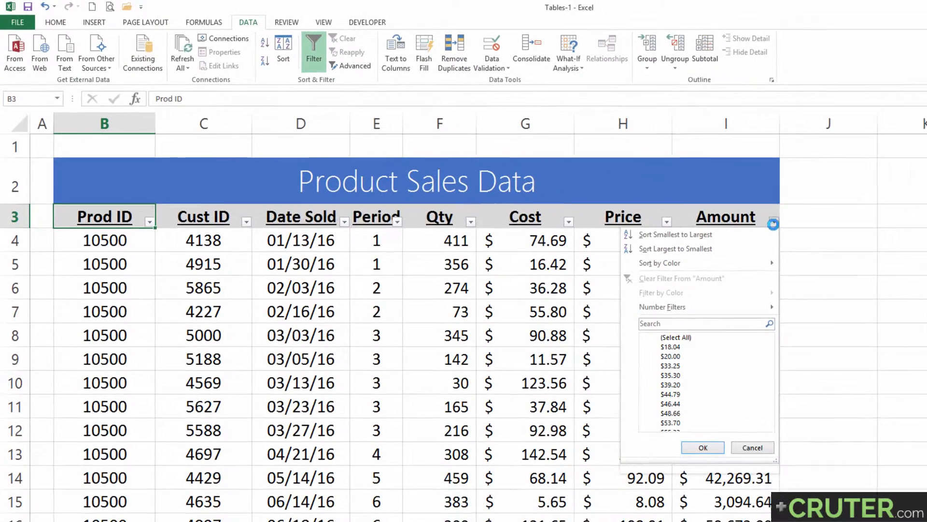
mouse_move(733, 314)
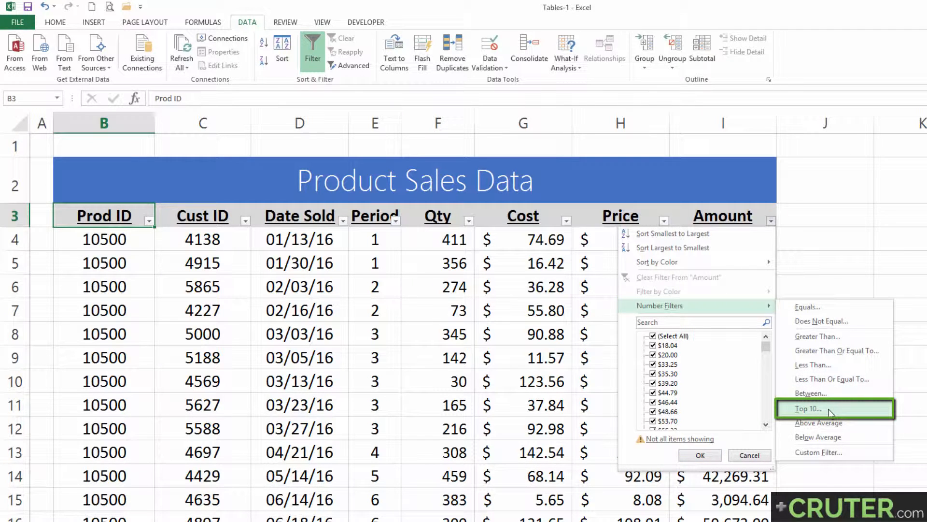
click(809, 409)
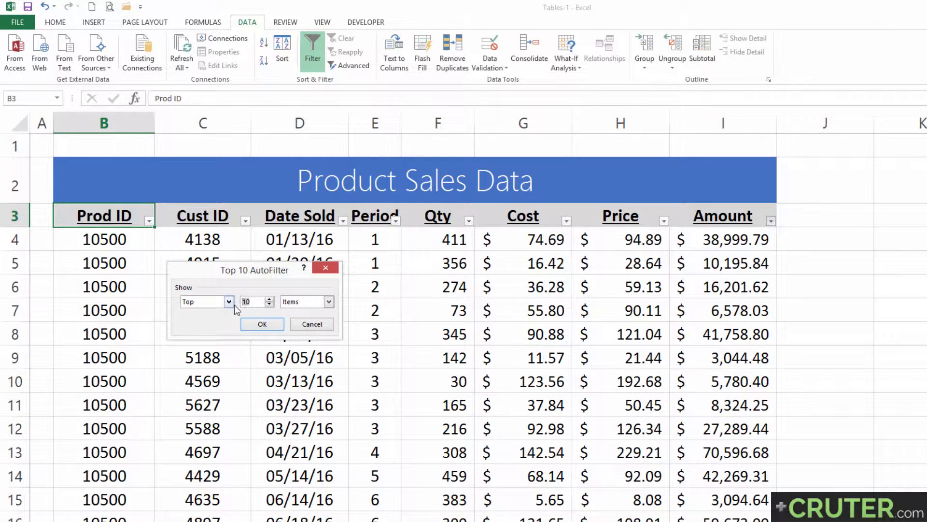
text(2)
key(BackSpace)
text(5)
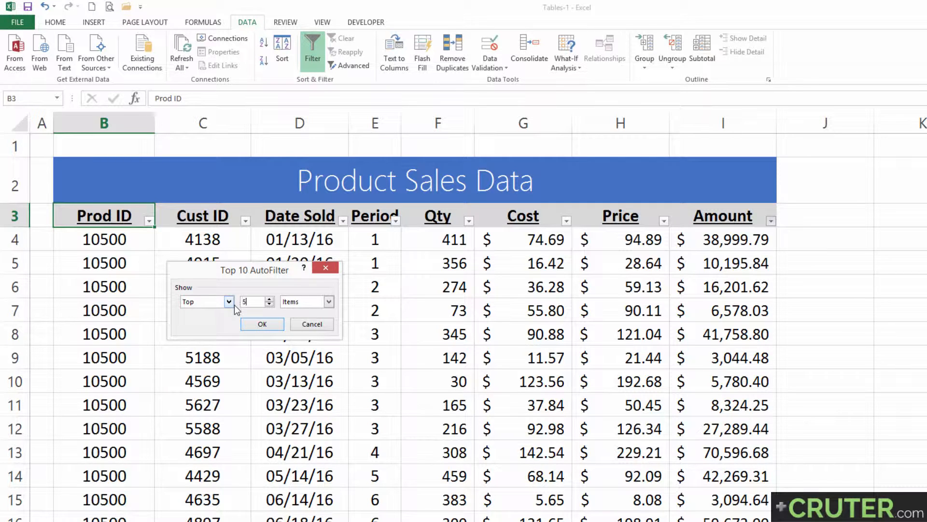
click(263, 325)
Step: Select the filtered Amount values and sort the column from Largest to Smallest
drag(731, 240, 734, 333)
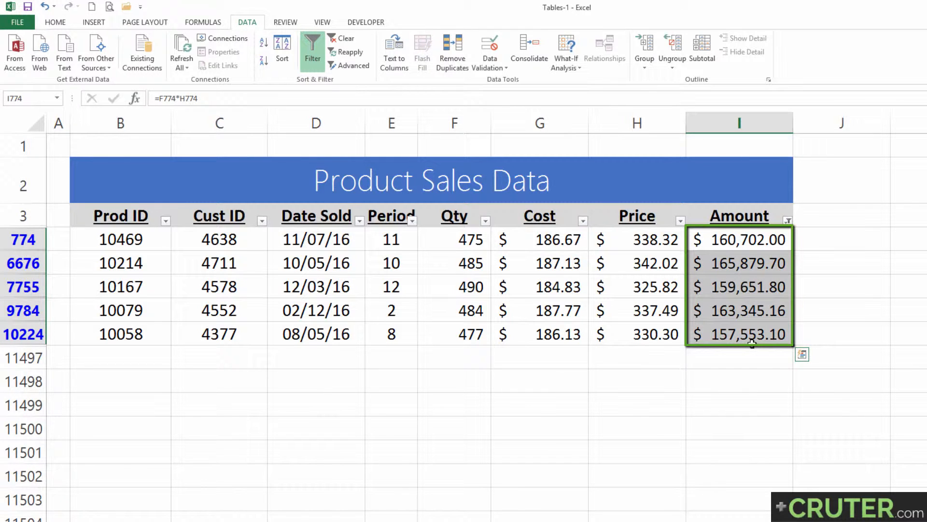
click(788, 221)
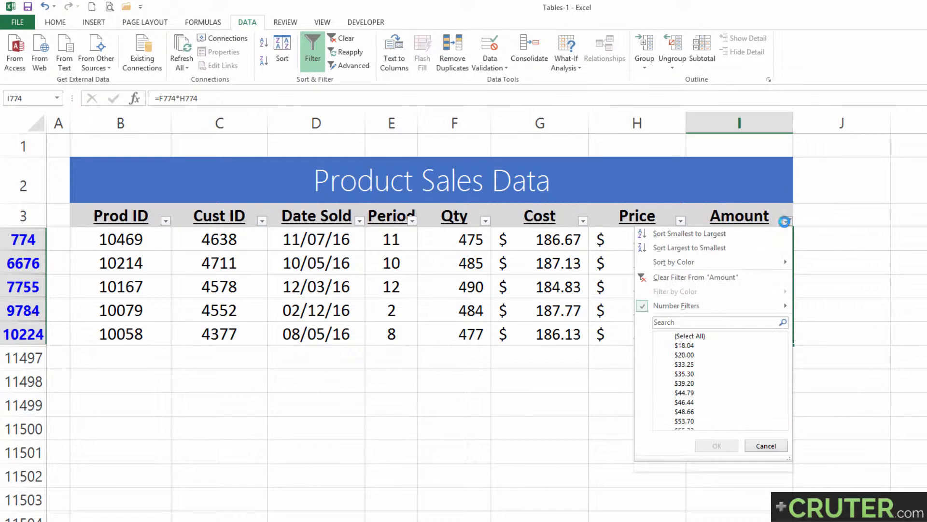
click(719, 251)
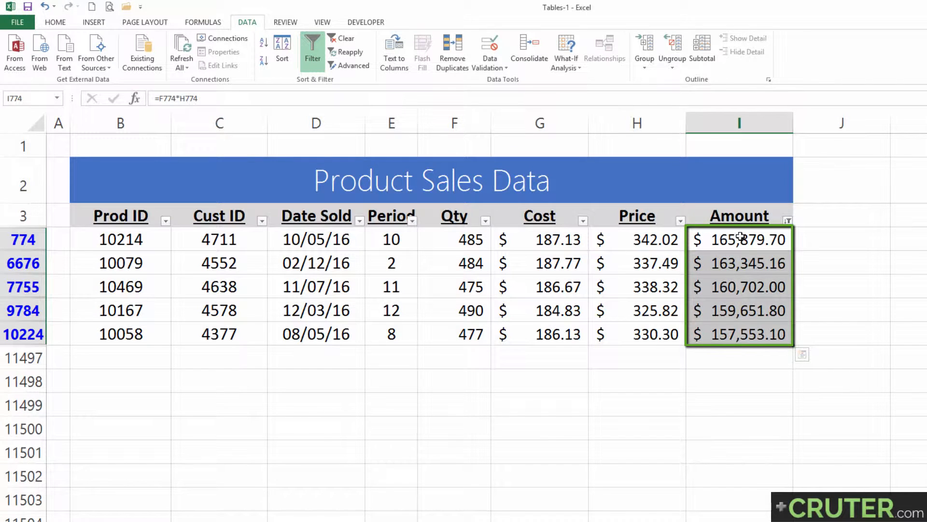
drag(735, 239, 748, 333)
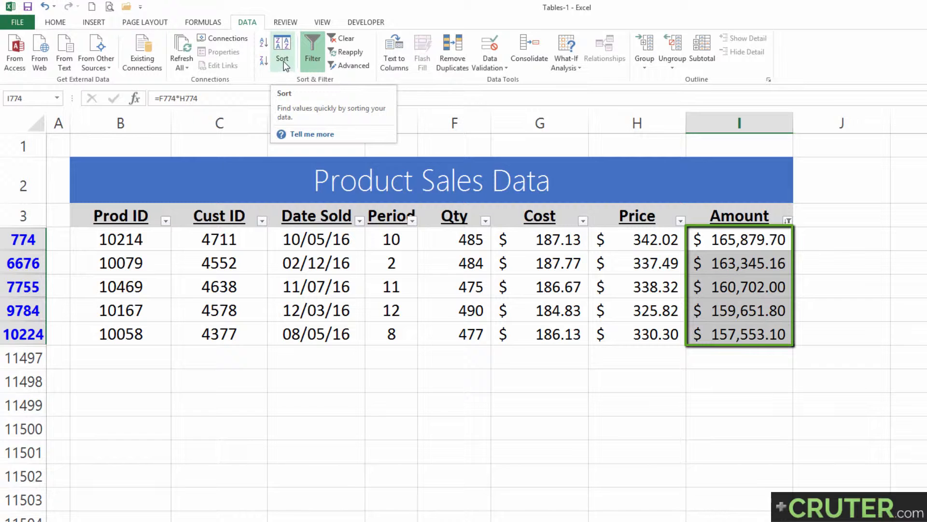
click(788, 220)
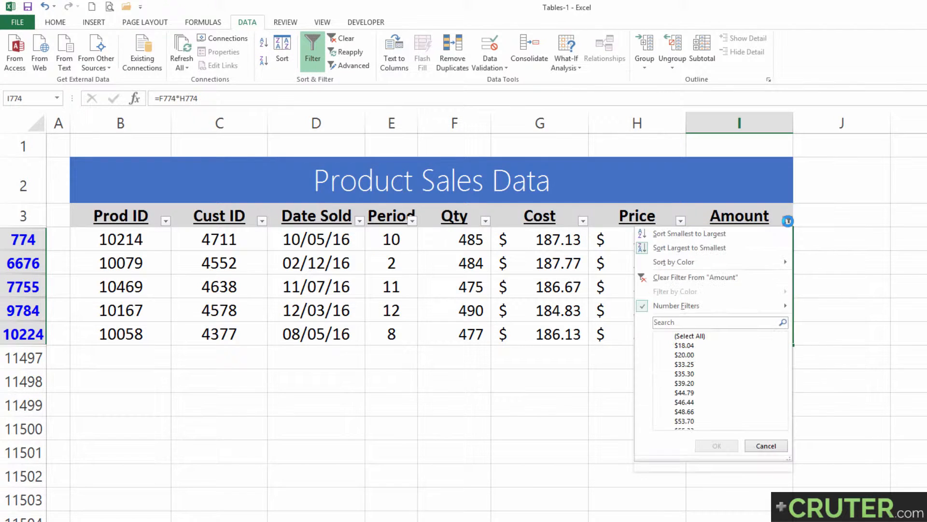
click(734, 246)
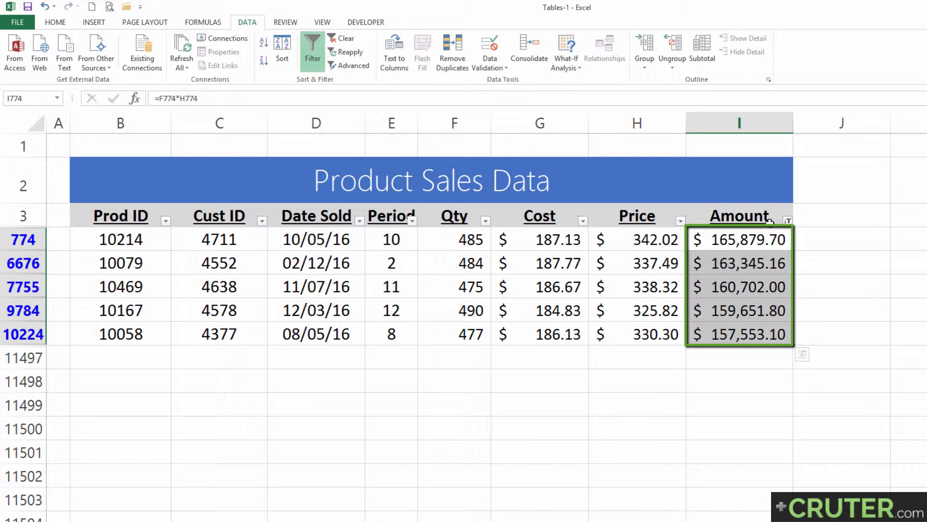
Step: Clear the filter from Amount and turn off the filters on the Prod ID through Amount headers
click(788, 220)
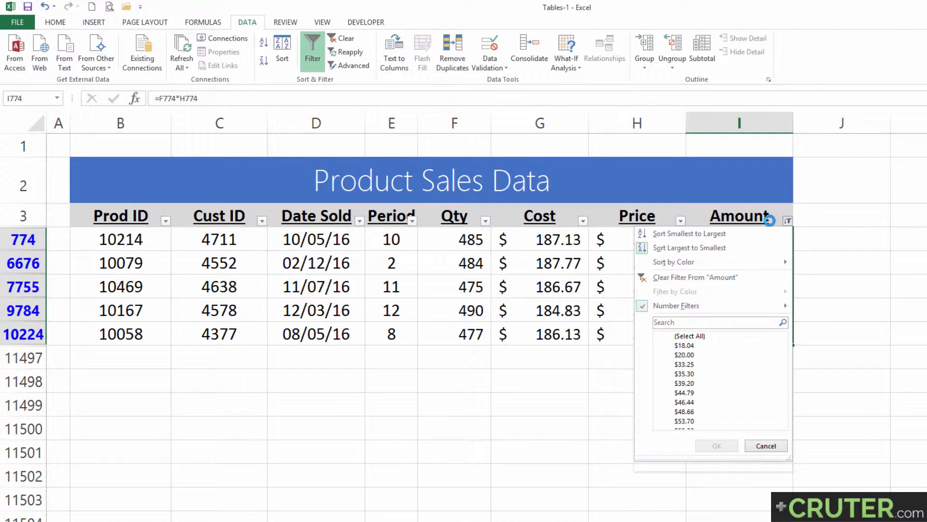
click(714, 279)
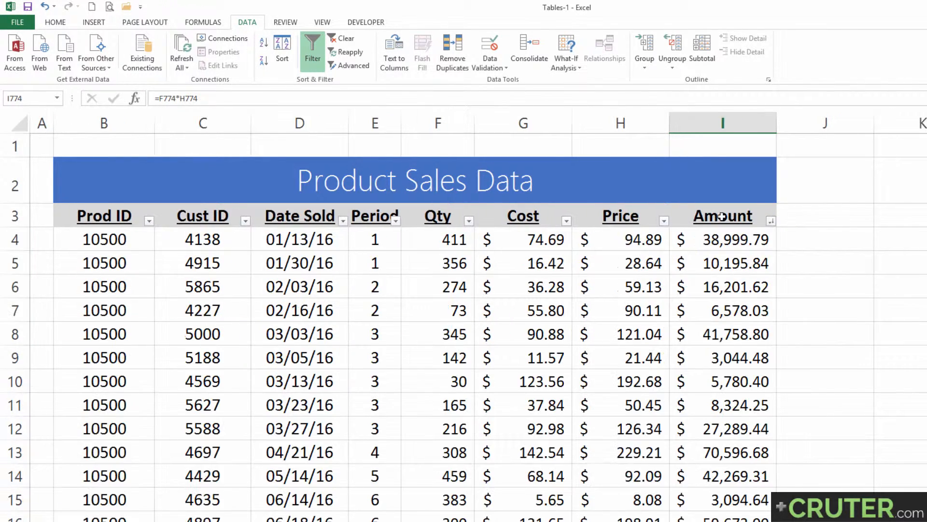
drag(724, 216, 106, 214)
key(ctrl+shift+l)
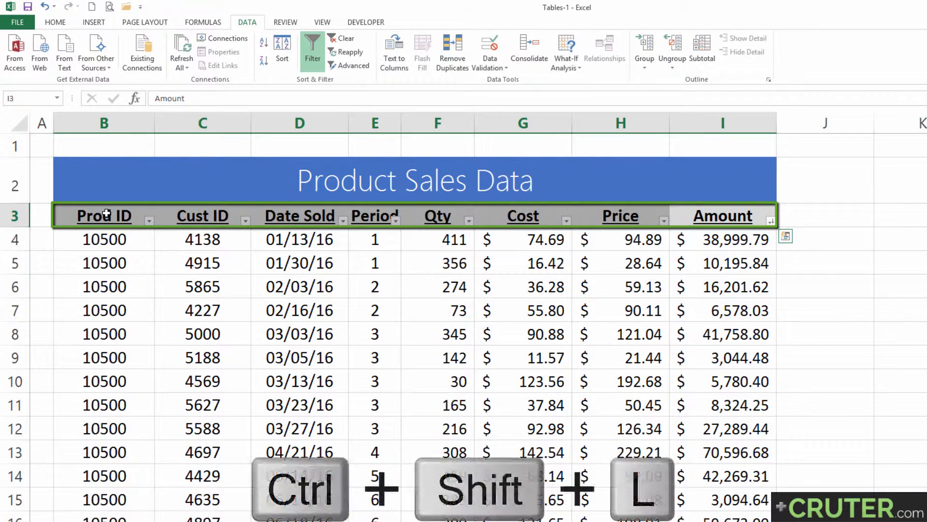
Step: Apply filters only to the header cells from Prod ID through Cost in row 3
key(ctrl+Left)
key(ctrl+shift+Right)
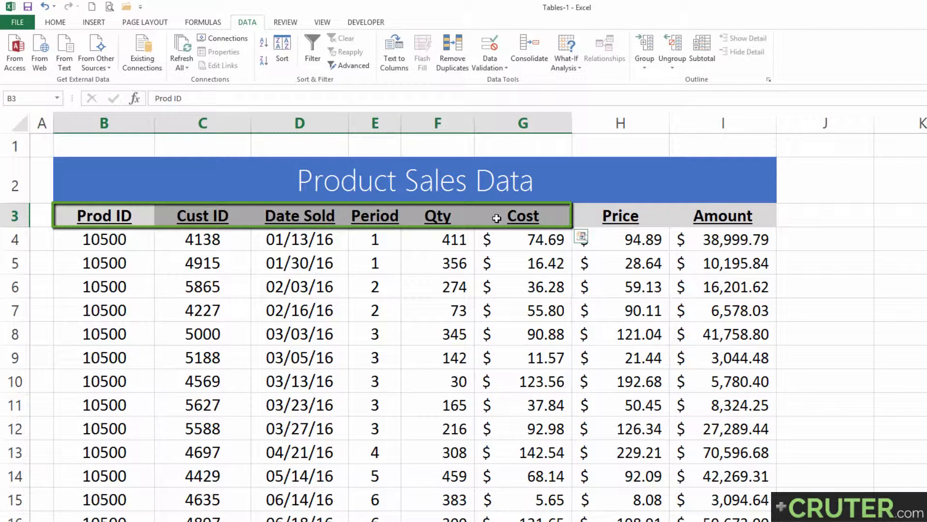
key(ctrl+shift+l)
Step: Highlight the unfiltered Price and Amount headers, followed by the filtered headers from Cost back to Prod ID
click(593, 218)
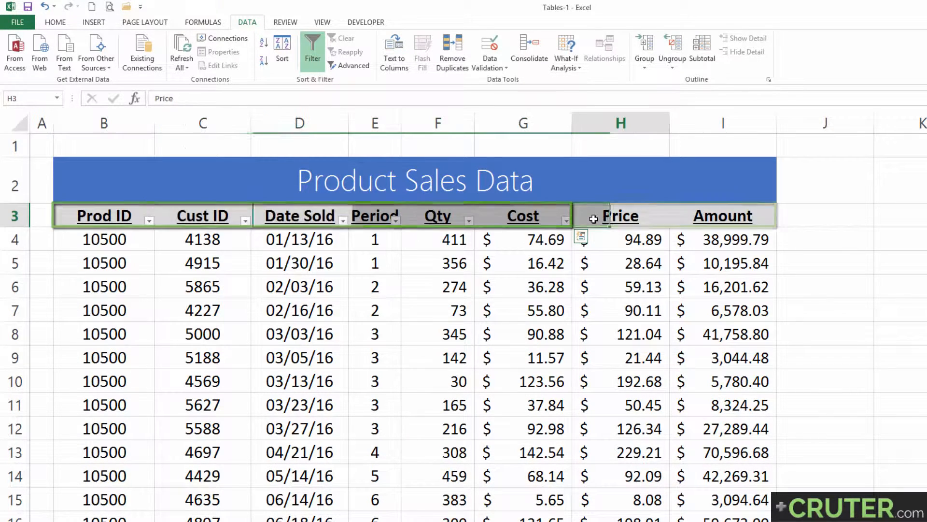
drag(594, 218, 727, 215)
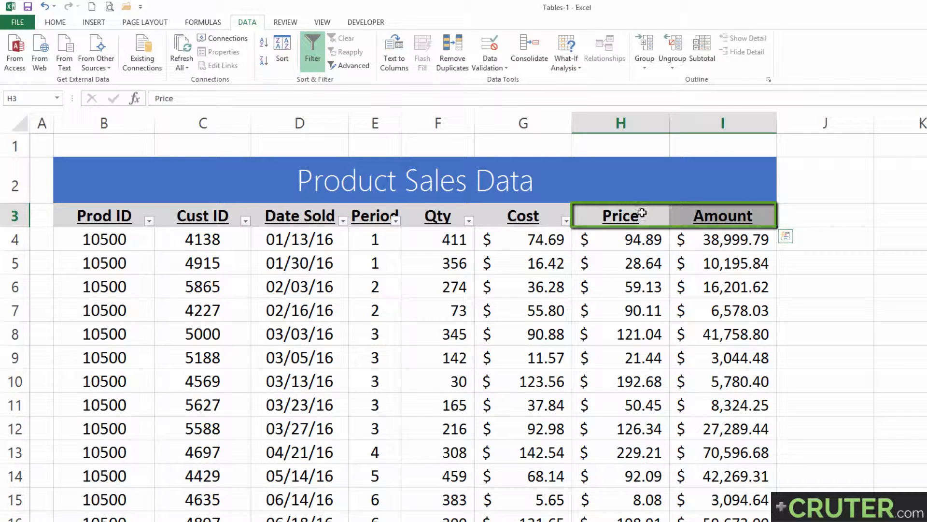
drag(534, 215, 80, 216)
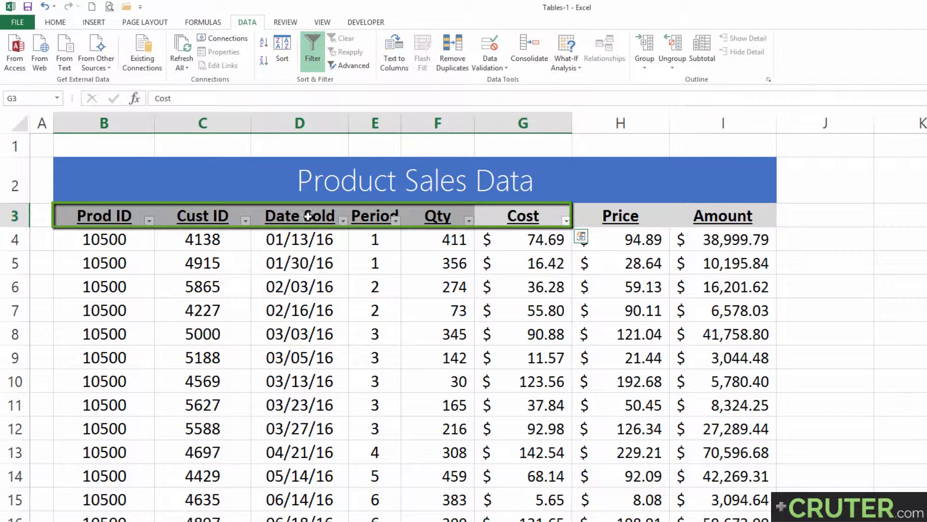
Step: Sort the partially filtered range by Period from Largest to Smallest
click(379, 216)
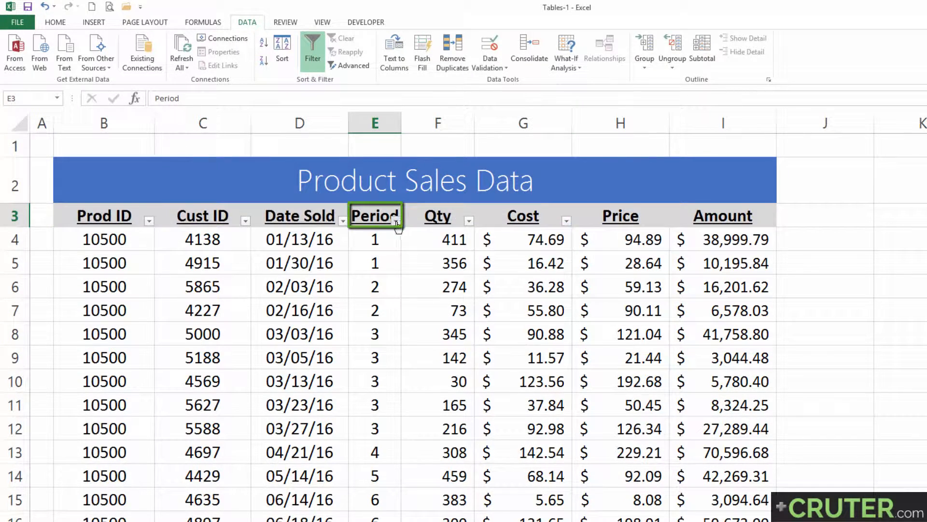
click(395, 221)
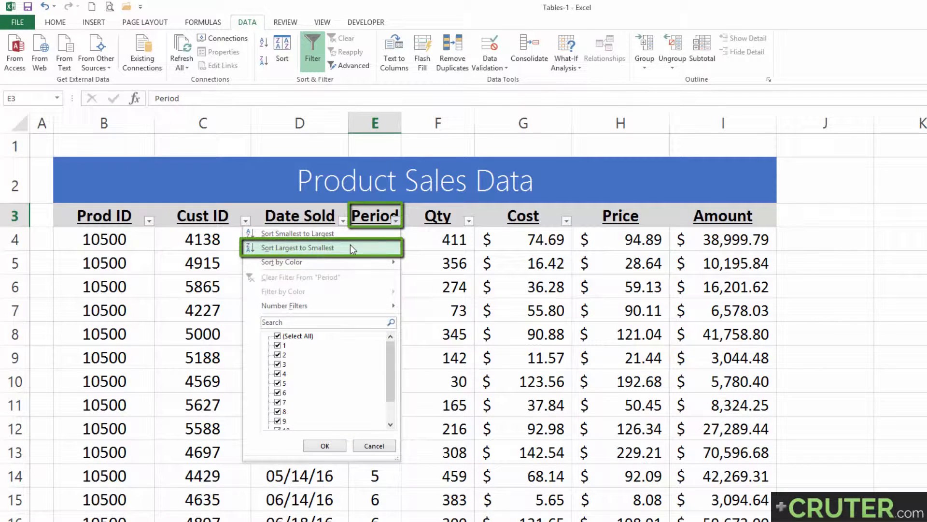
click(349, 246)
Step: Highlight H4:I11 and B4:G8 to compare the columns outside and inside the sorted range, and undo the Period sort
click(618, 237)
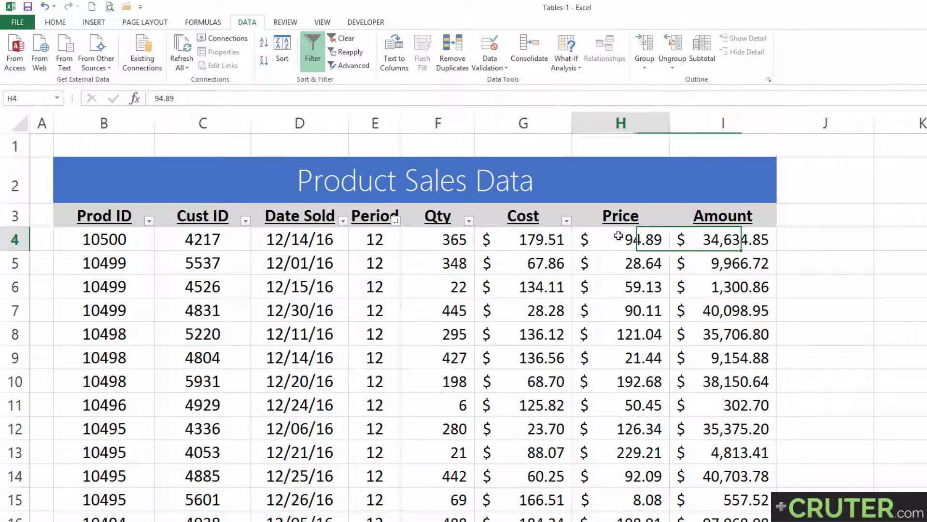
drag(618, 236, 724, 405)
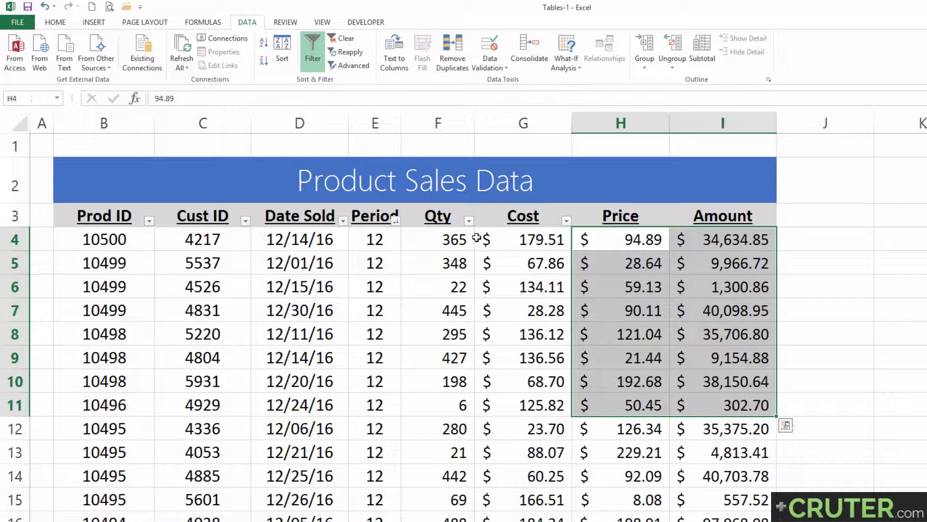
drag(476, 238, 129, 311)
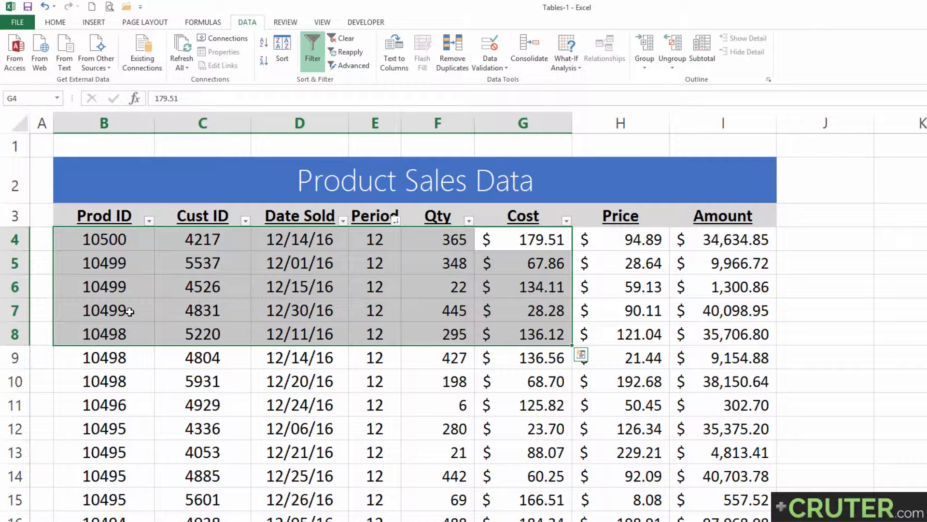
key(ctrl+z)
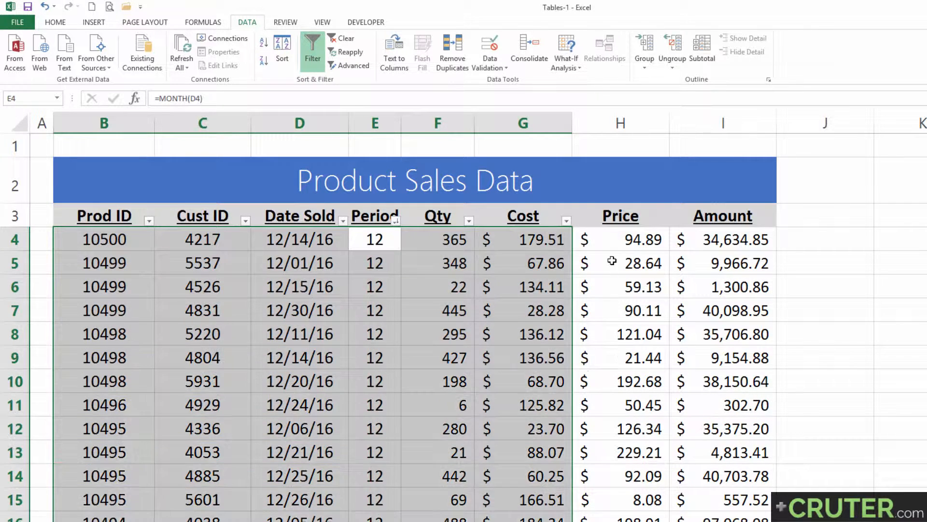
Step: Undo the Period sort and reapply the filters across all header cells from Prod ID through Amount in row 3
key(ctrl+z)
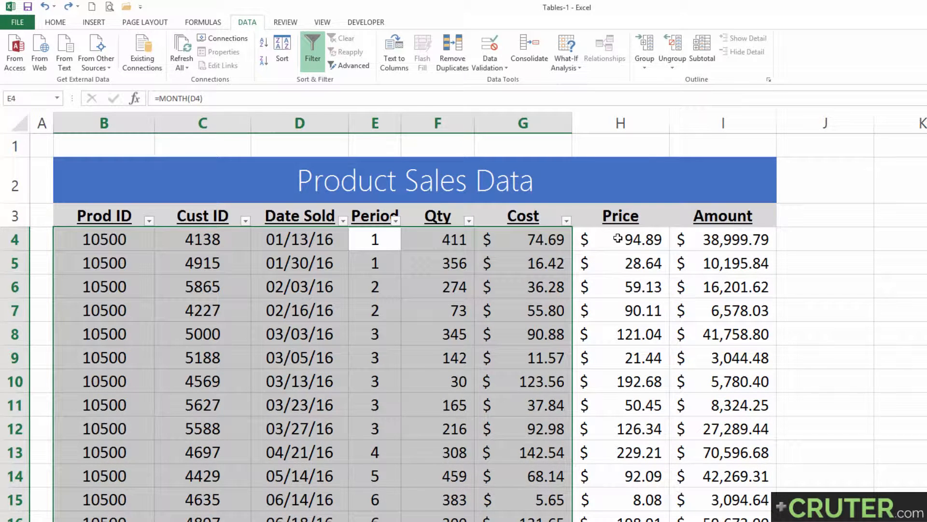
click(612, 235)
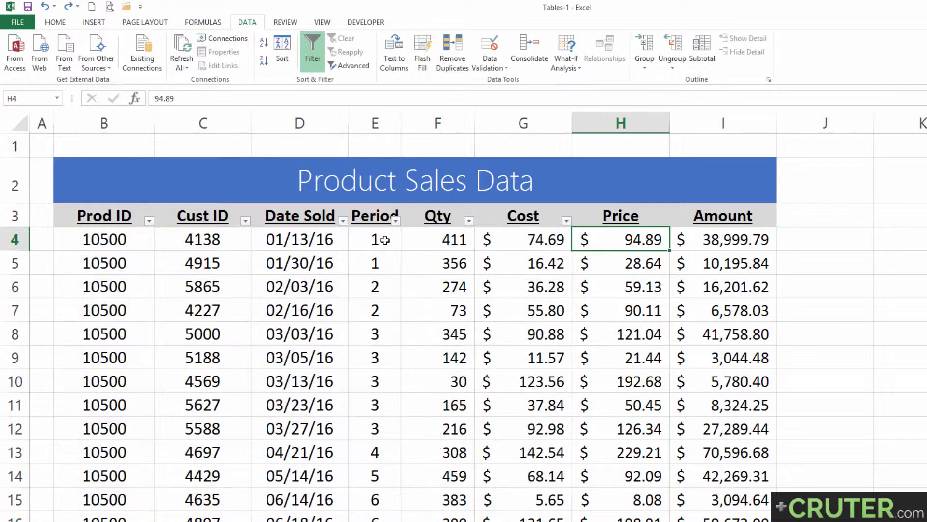
click(84, 216)
key(ctrl+shift+Right)
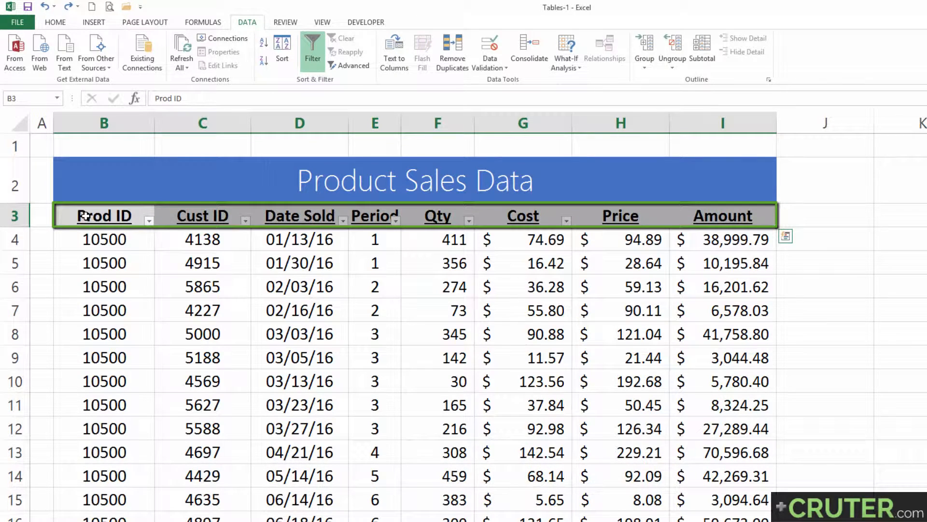
key(ctrl+shift+l)
key(ctrl+shift+l)
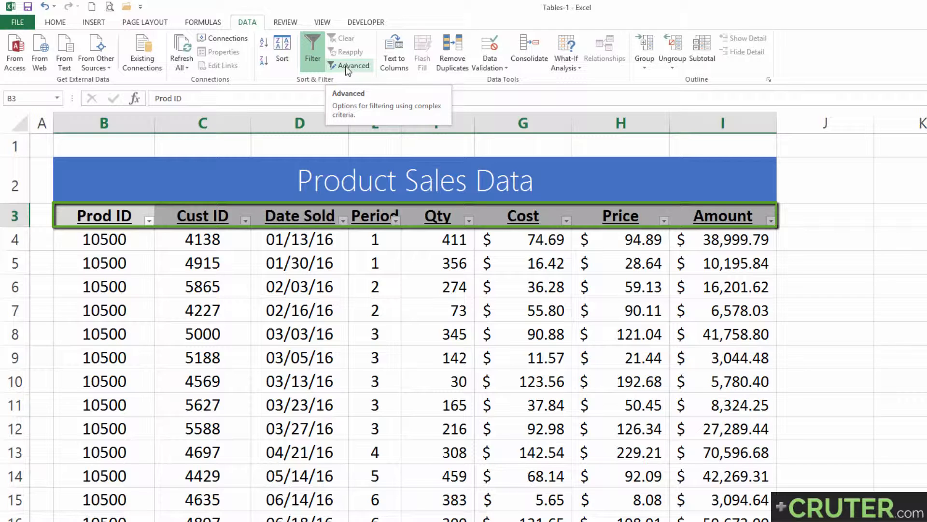
Step: View the filter options of the Prod ID column without applying any
click(137, 216)
click(149, 219)
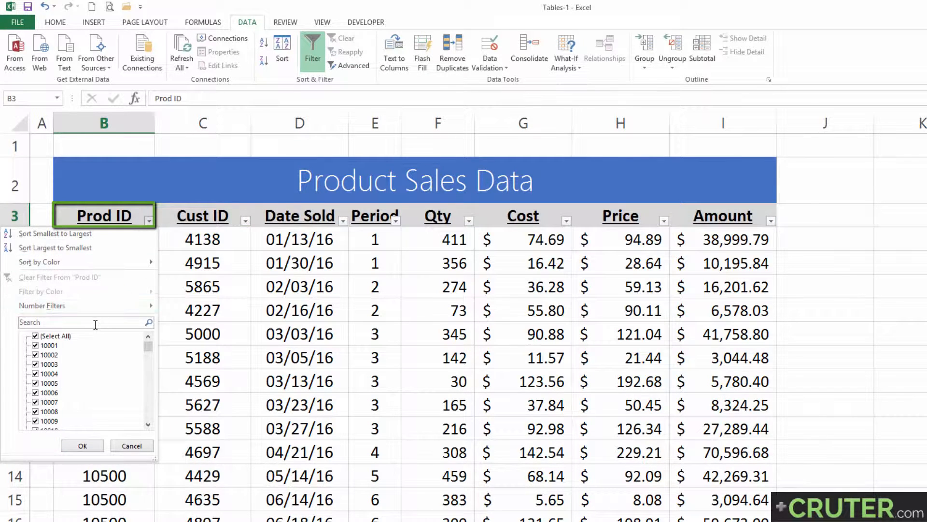
click(102, 220)
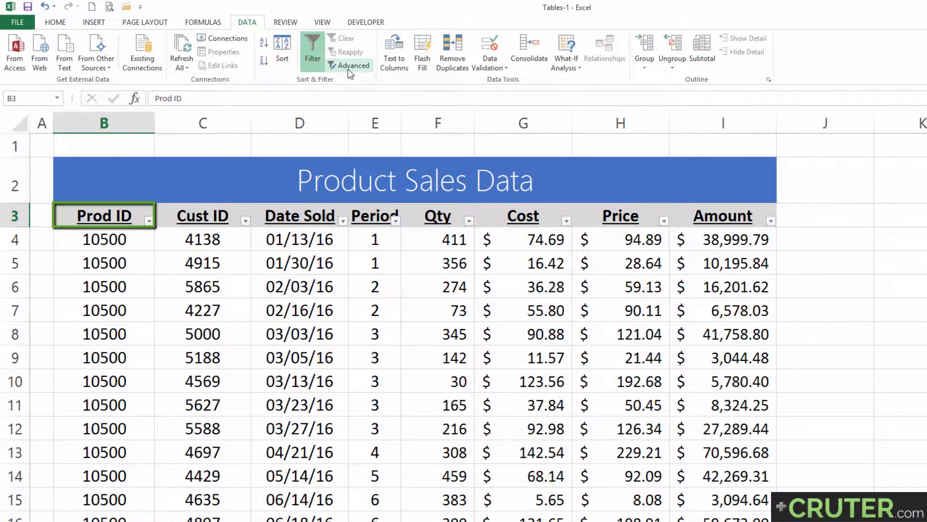
Step: Insert five blank rows above the sales data and copy the headers Prod ID through Amount into B1:I1
drag(14, 146, 16, 259)
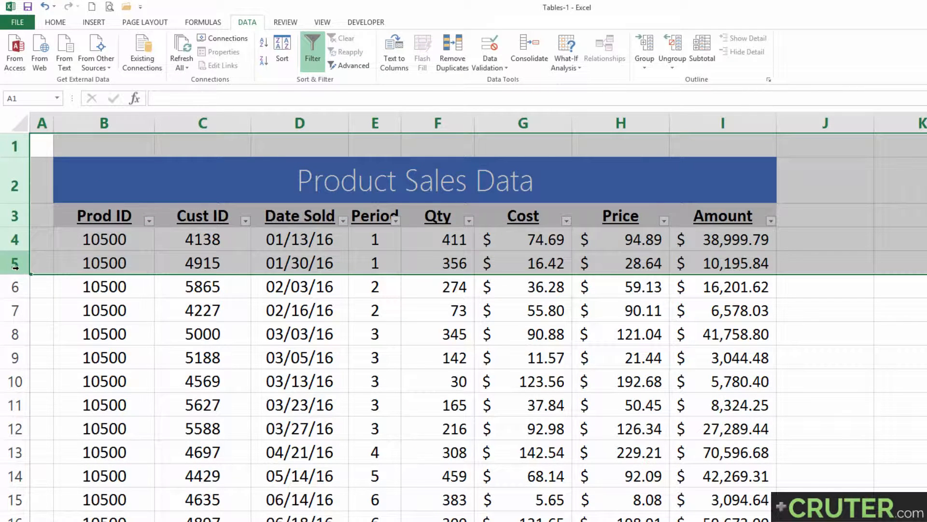
key(ctrl+shift+equal)
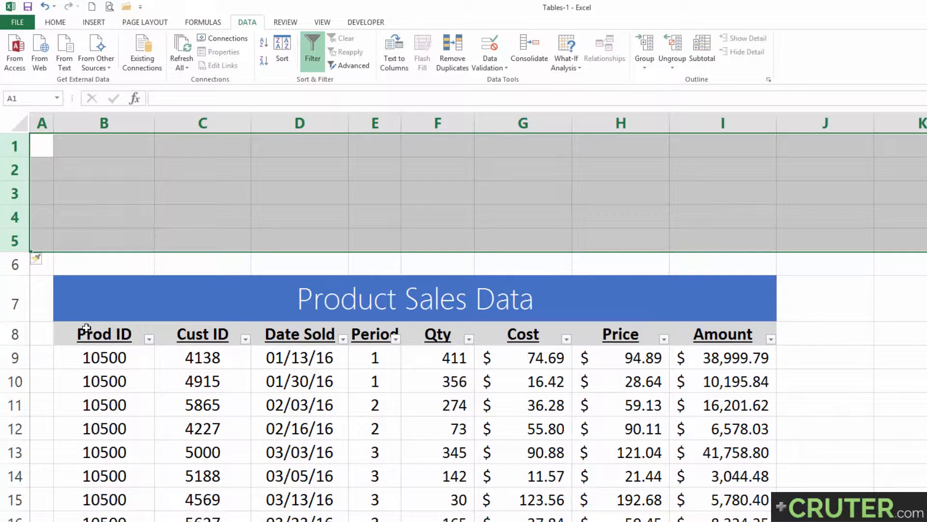
drag(86, 328, 725, 334)
key(ctrl+c)
click(126, 149)
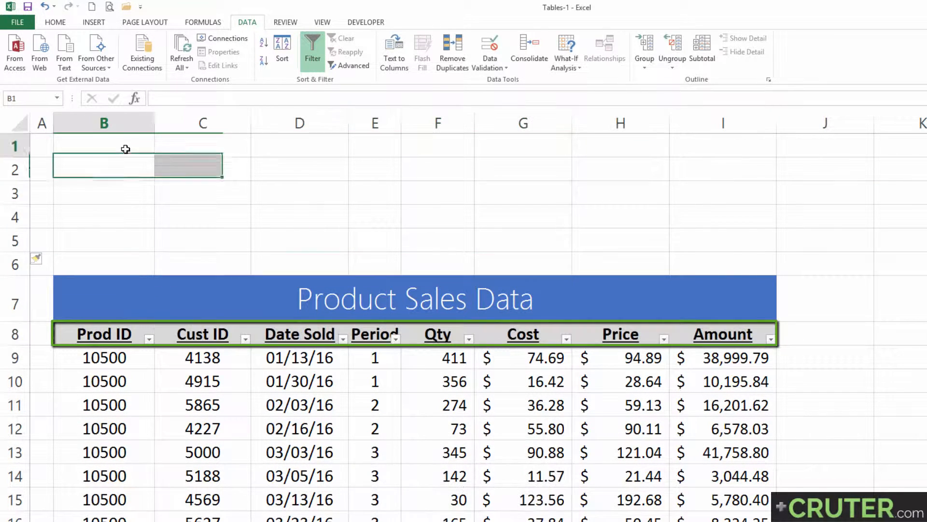
key(ctrl+v)
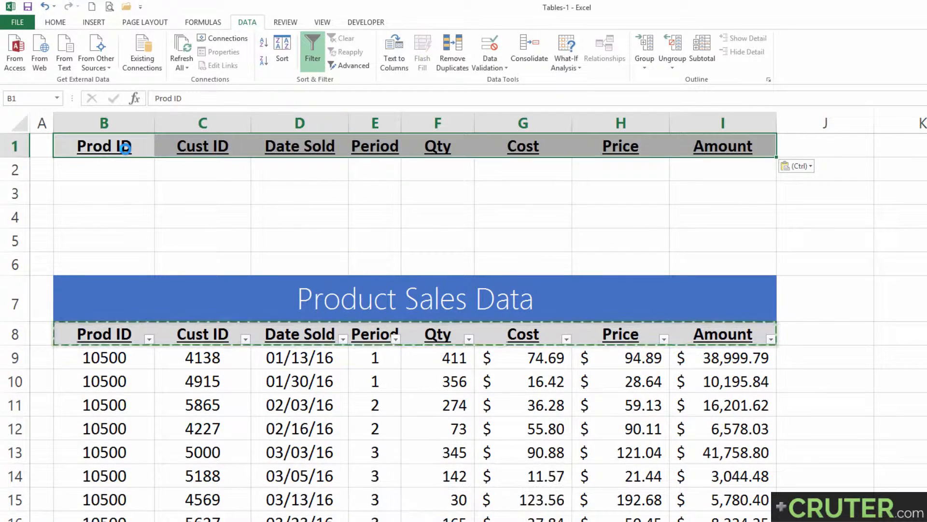
key(Escape)
Step: Copy the customer ID from C9 into C2 as the criterion under the Cust ID header
click(199, 170)
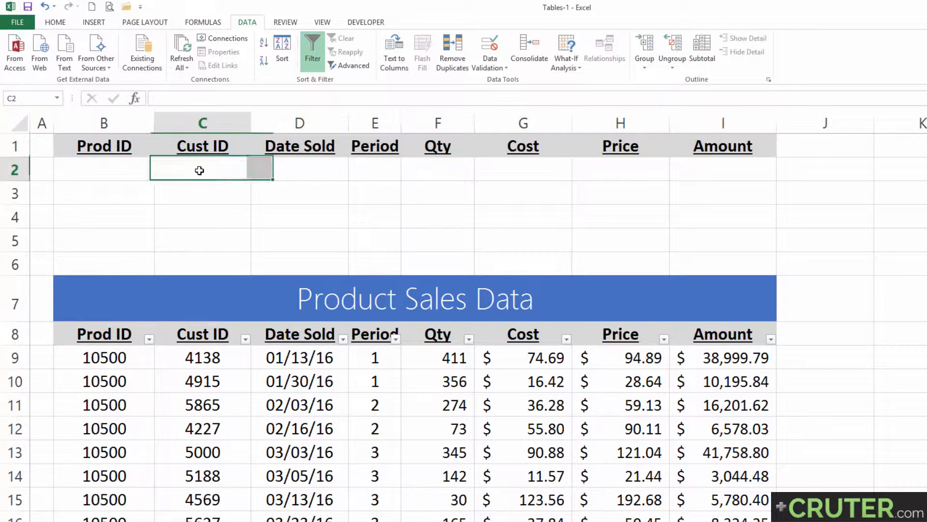
click(215, 358)
key(ctrl+c)
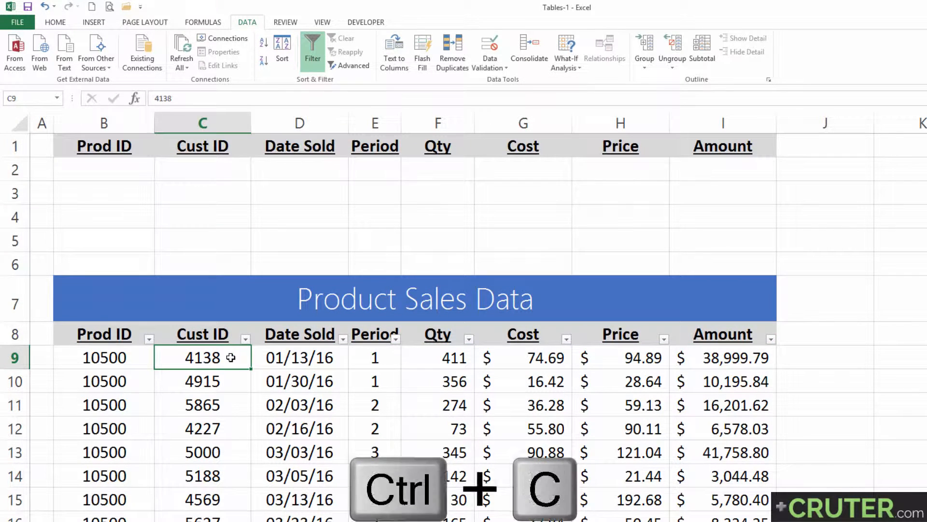
click(208, 170)
key(ctrl+v)
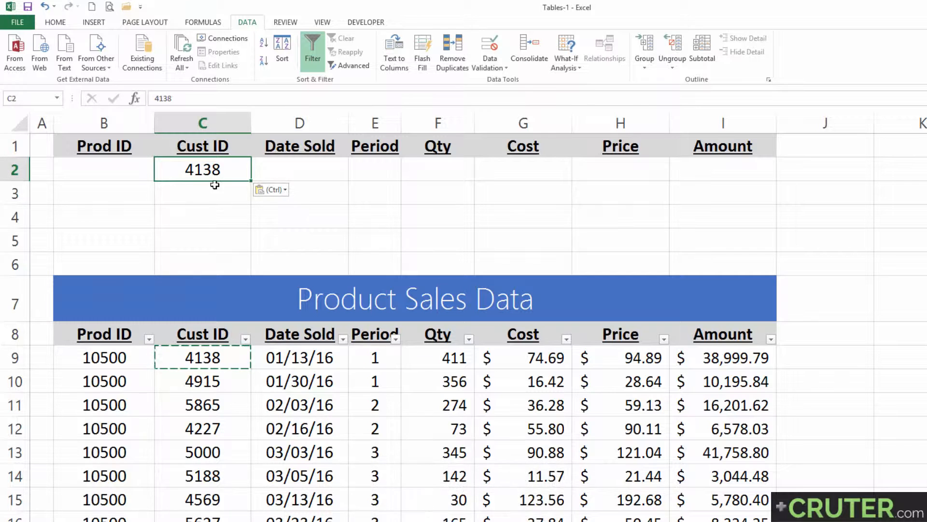
key(Escape)
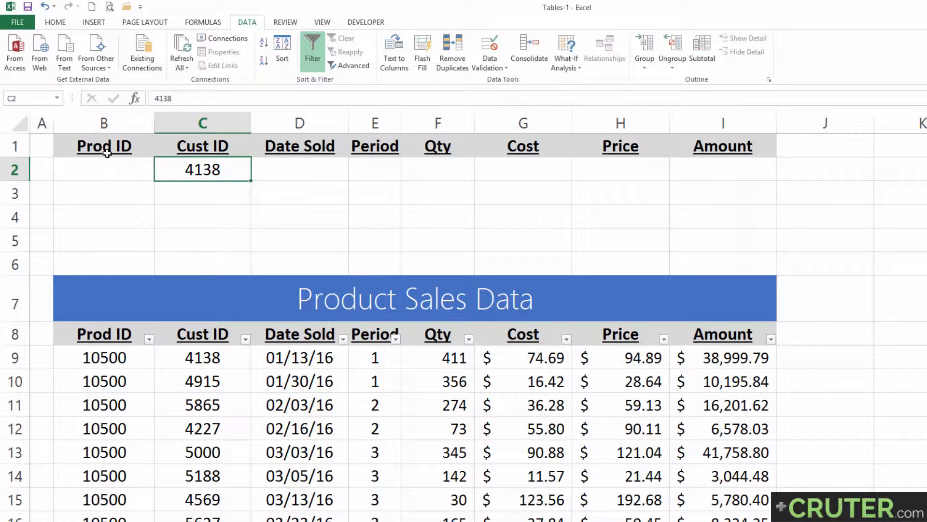
Step: Start an Advanced Filter and set its list range to the full sales data, B8:I11501
click(349, 64)
drag(328, 223, 351, 155)
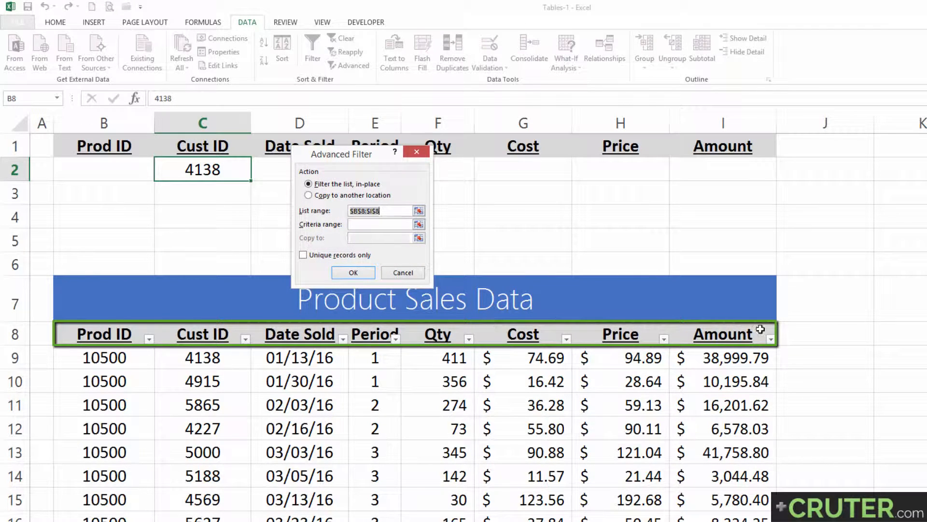
click(418, 211)
click(124, 334)
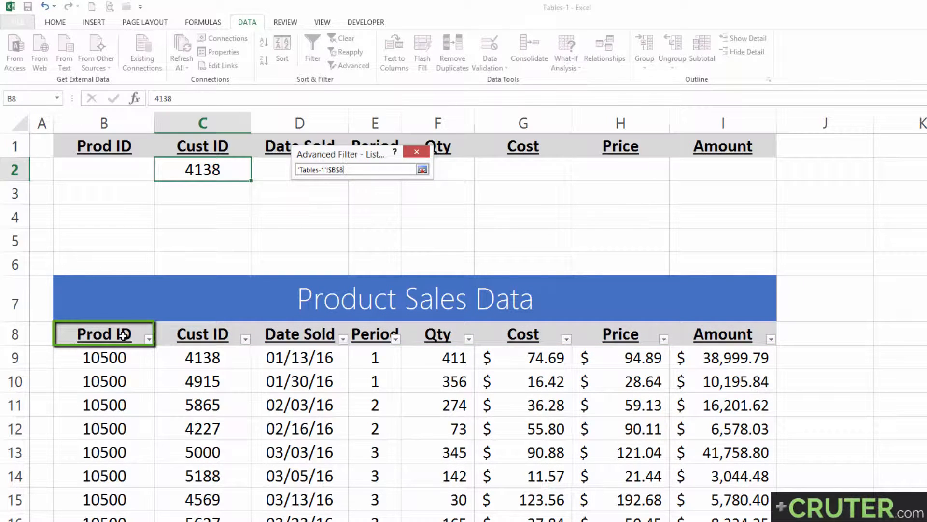
key(ctrl+shift+Right)
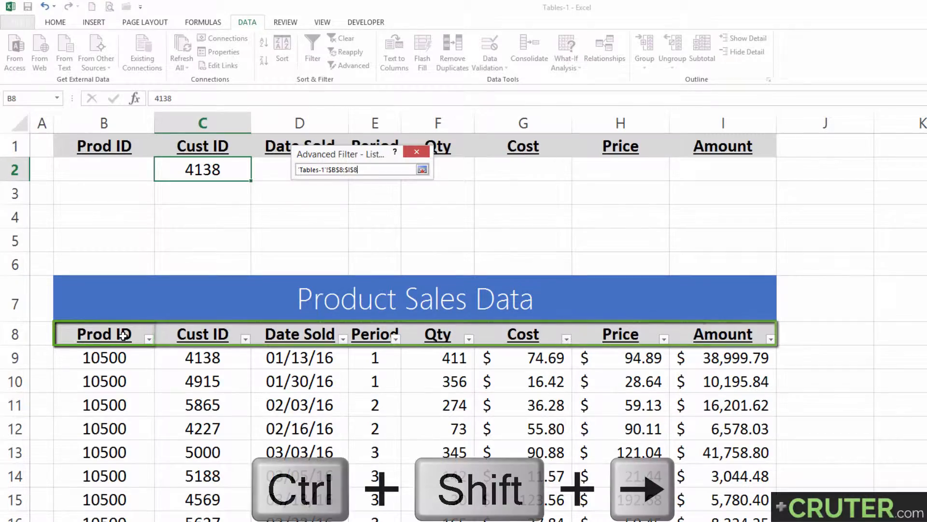
key(ctrl+shift+Down)
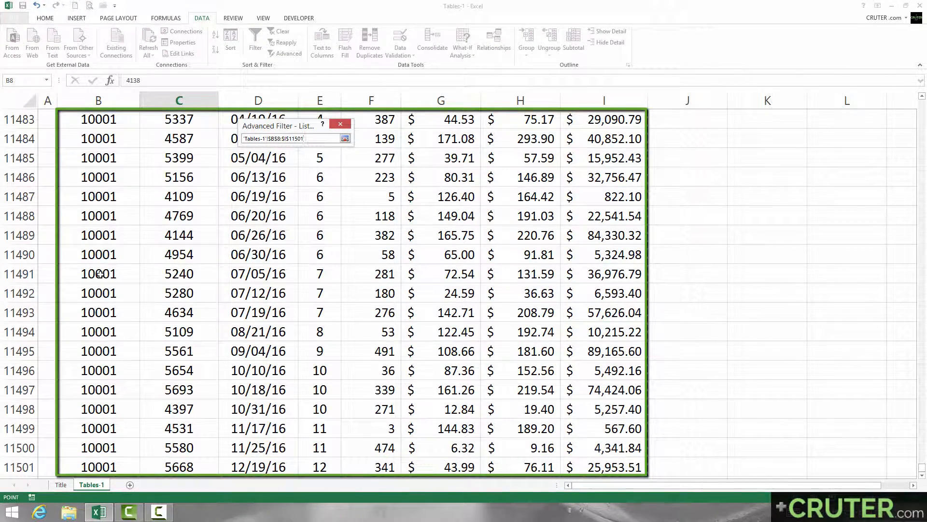
key(ctrl+BackSpace)
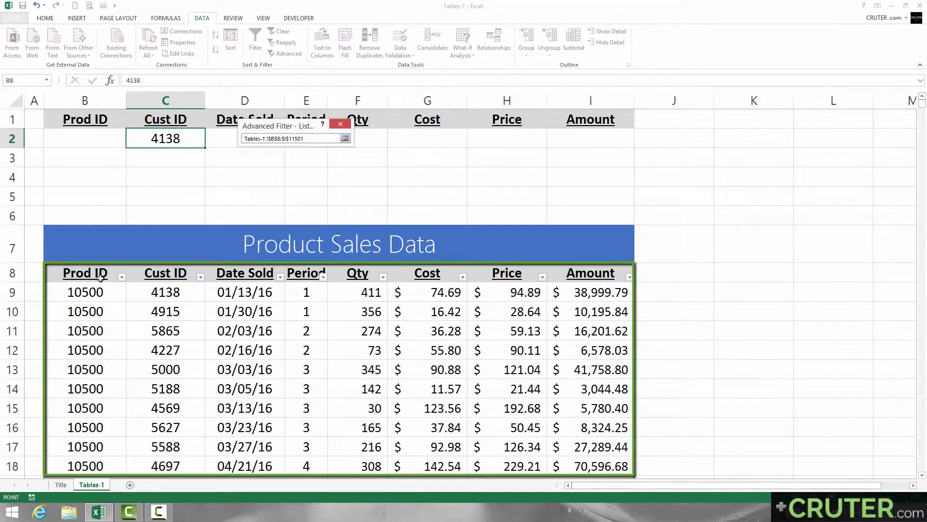
click(345, 139)
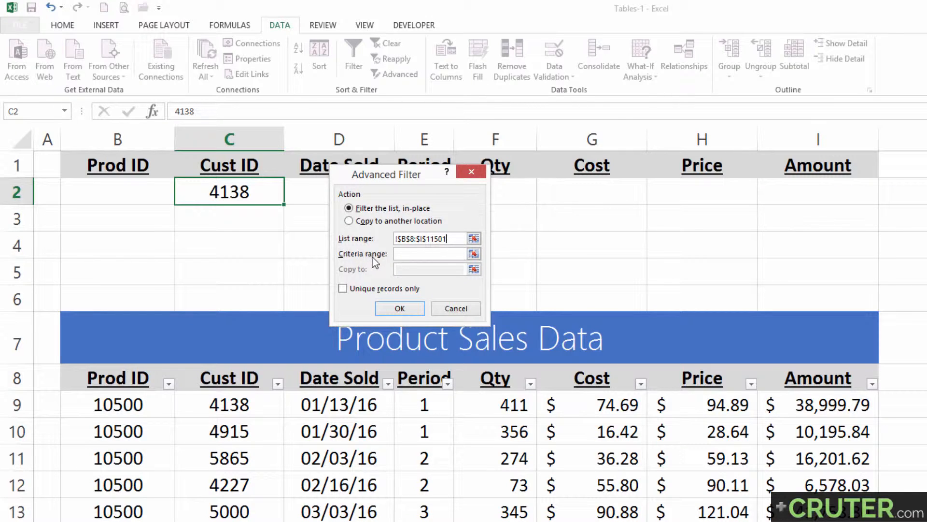
Step: Set the criteria range to B1:I2 and filter the list in place
click(474, 256)
drag(78, 163, 812, 193)
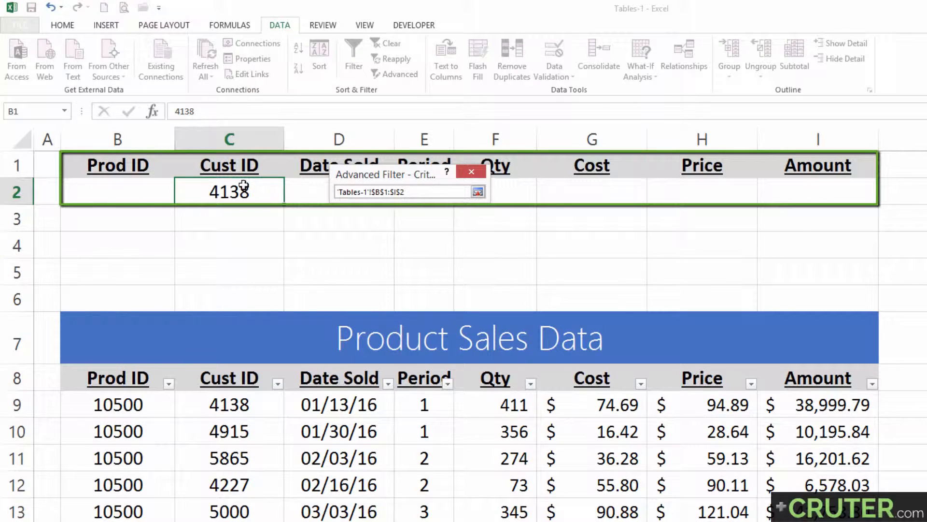
click(478, 192)
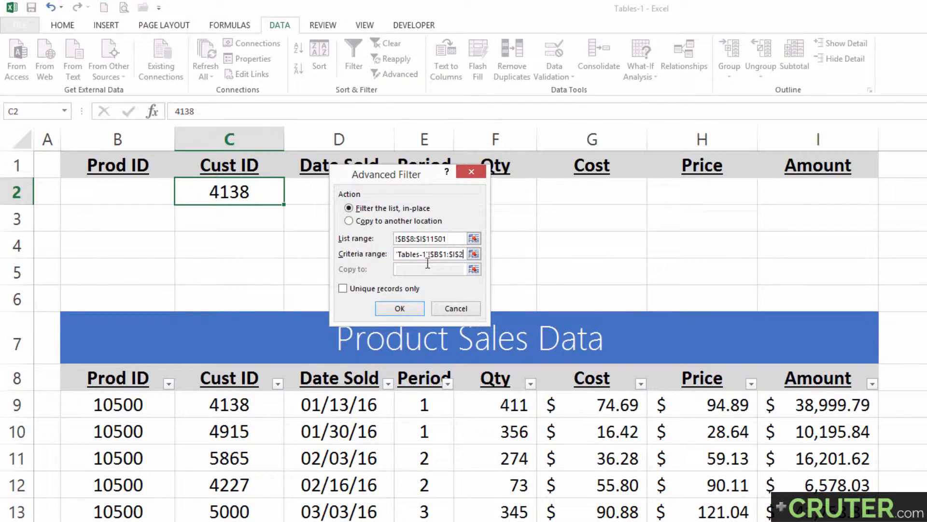
click(400, 308)
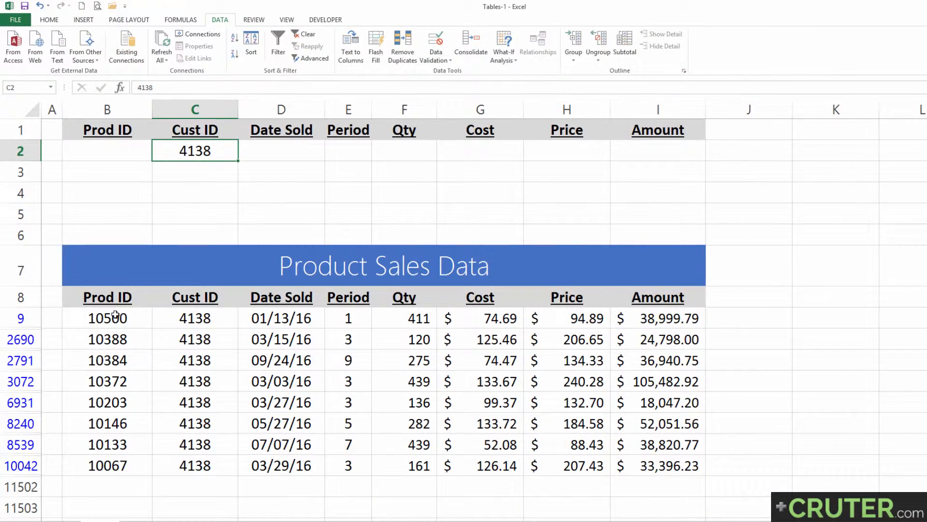
Step: Compare the filtered records and their Cust ID column with the criterion in C2, and examine the blank criteria cells in rows 2 and 3
drag(115, 315, 653, 464)
click(198, 152)
drag(207, 319, 209, 464)
click(296, 145)
click(543, 155)
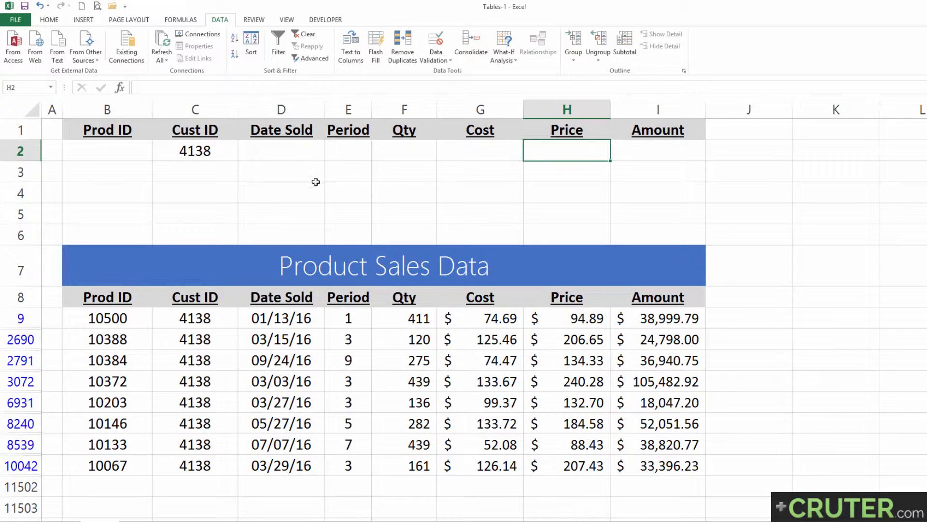
click(293, 173)
click(292, 187)
click(271, 168)
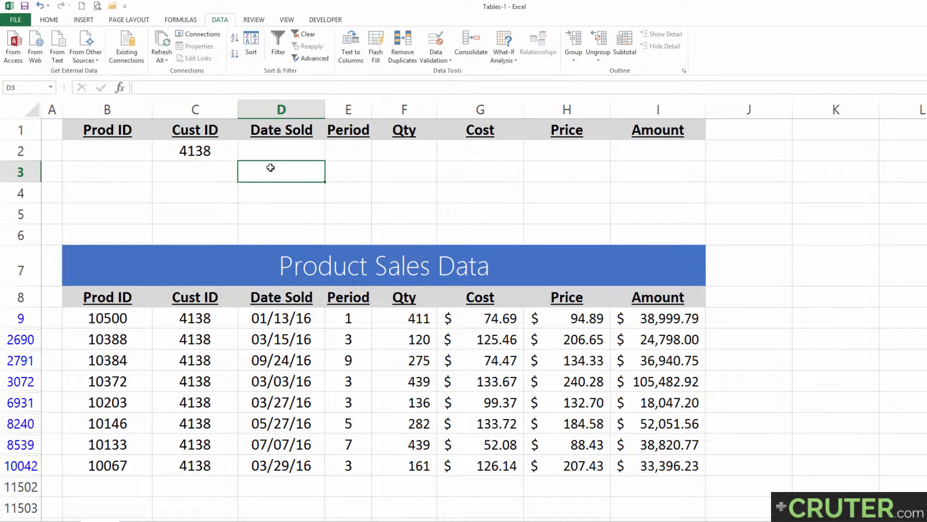
Step: Rerun the Advanced Filter in place with the criteria range extended to B1:I3, including the blank row 3
click(208, 153)
click(311, 58)
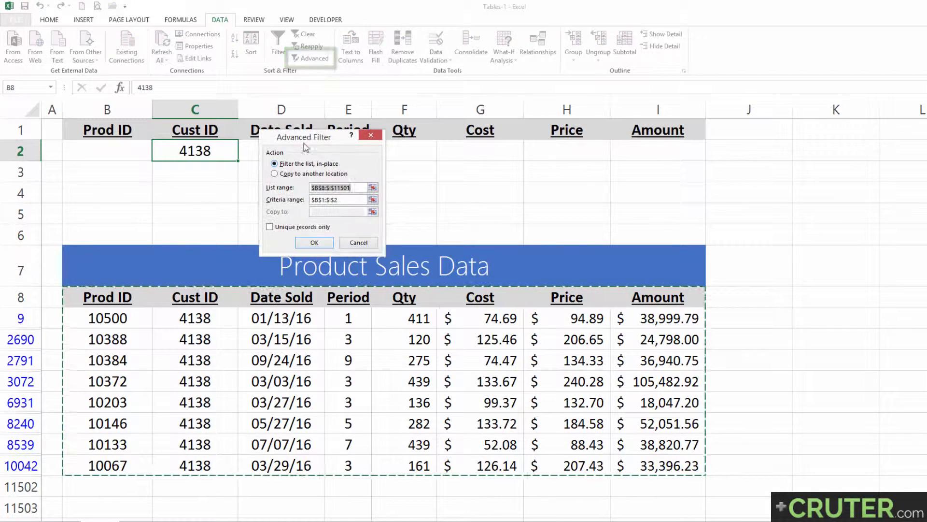
click(372, 200)
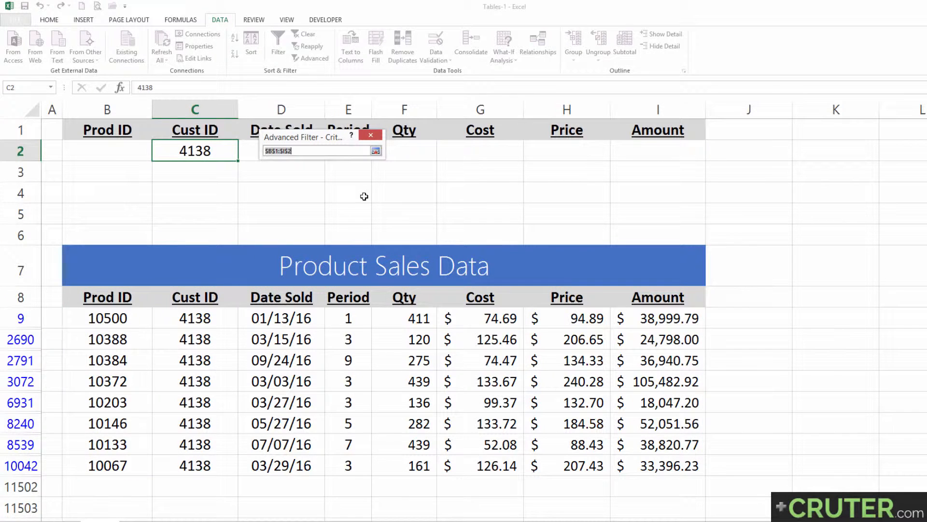
drag(114, 131, 636, 149)
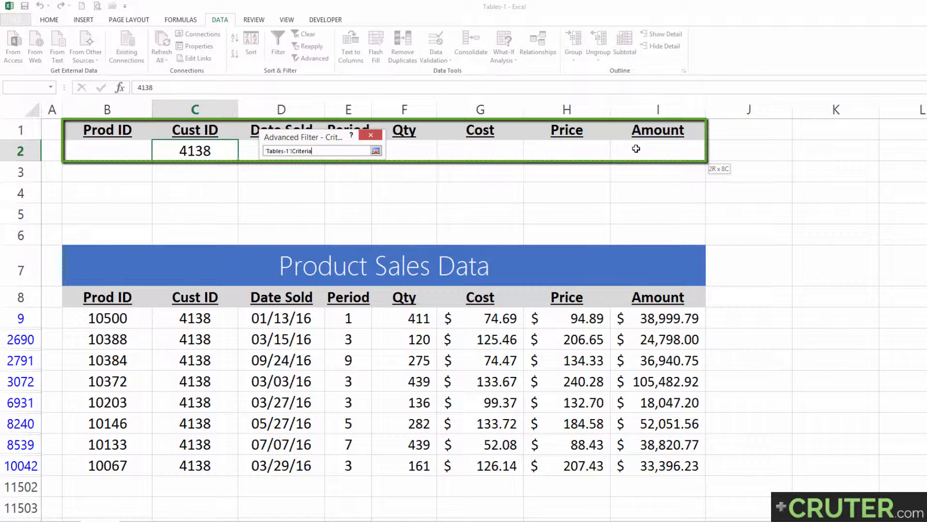
drag(638, 152, 639, 170)
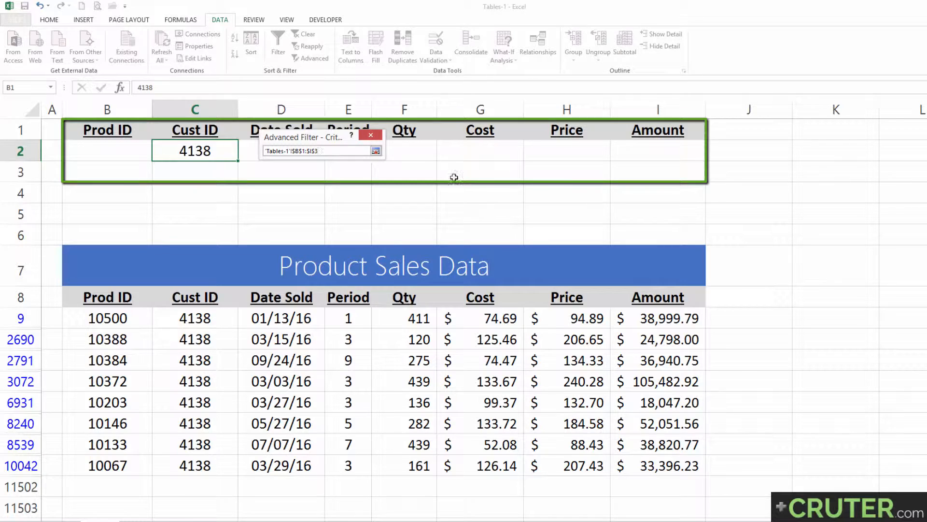
click(376, 151)
click(313, 242)
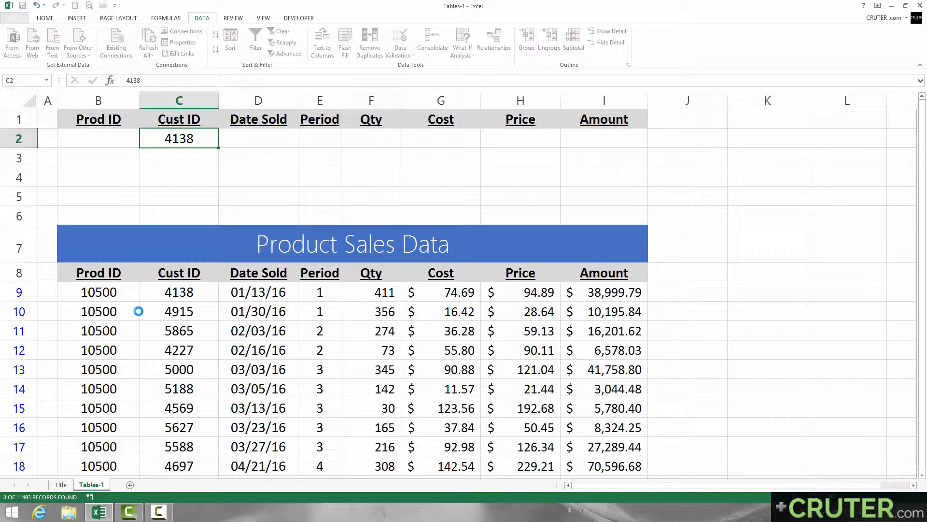
Step: Clear the advanced filter and delete the criteria rows 1 through 5 above the sales data
key(ctrl+z)
key(alt+a)
key(c)
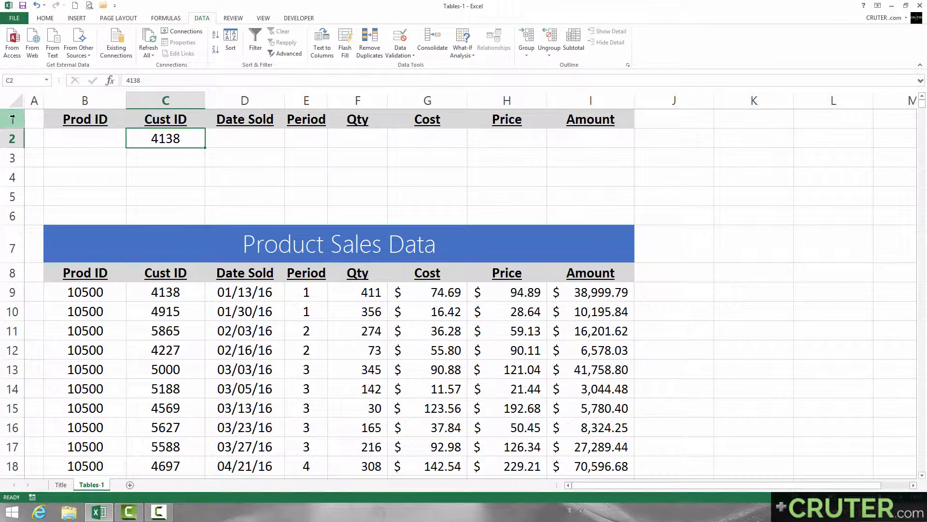
drag(14, 120, 19, 196)
key(ctrl+minus)
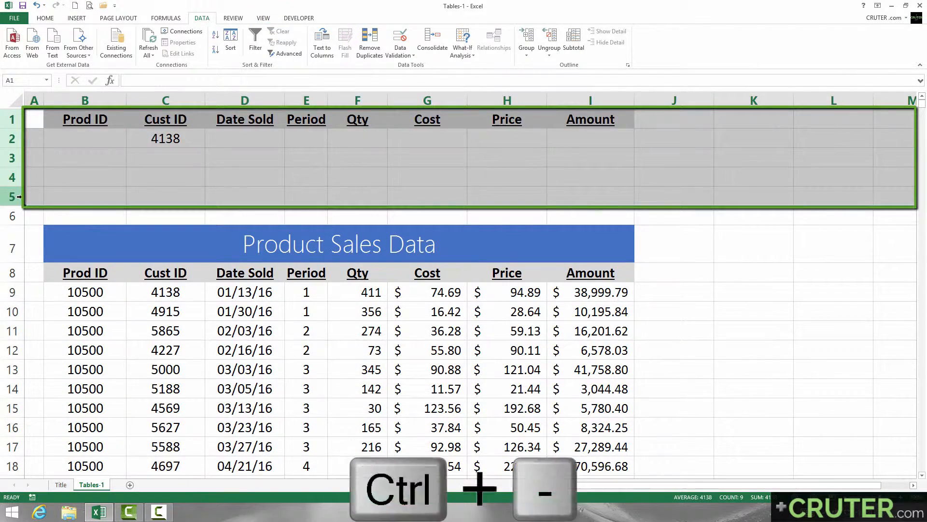
Step: Highlight the title, headers and first data rows of the sales range in B2:I8
click(97, 145)
drag(97, 145, 100, 274)
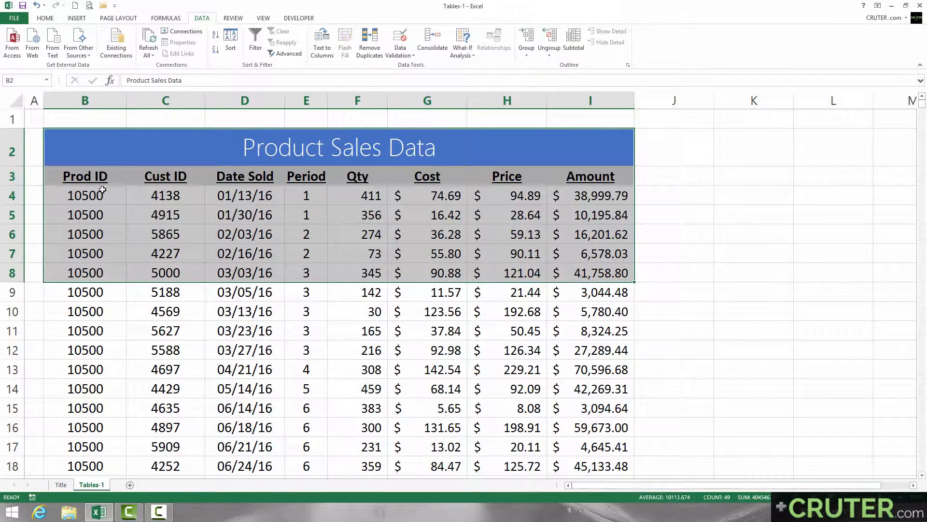